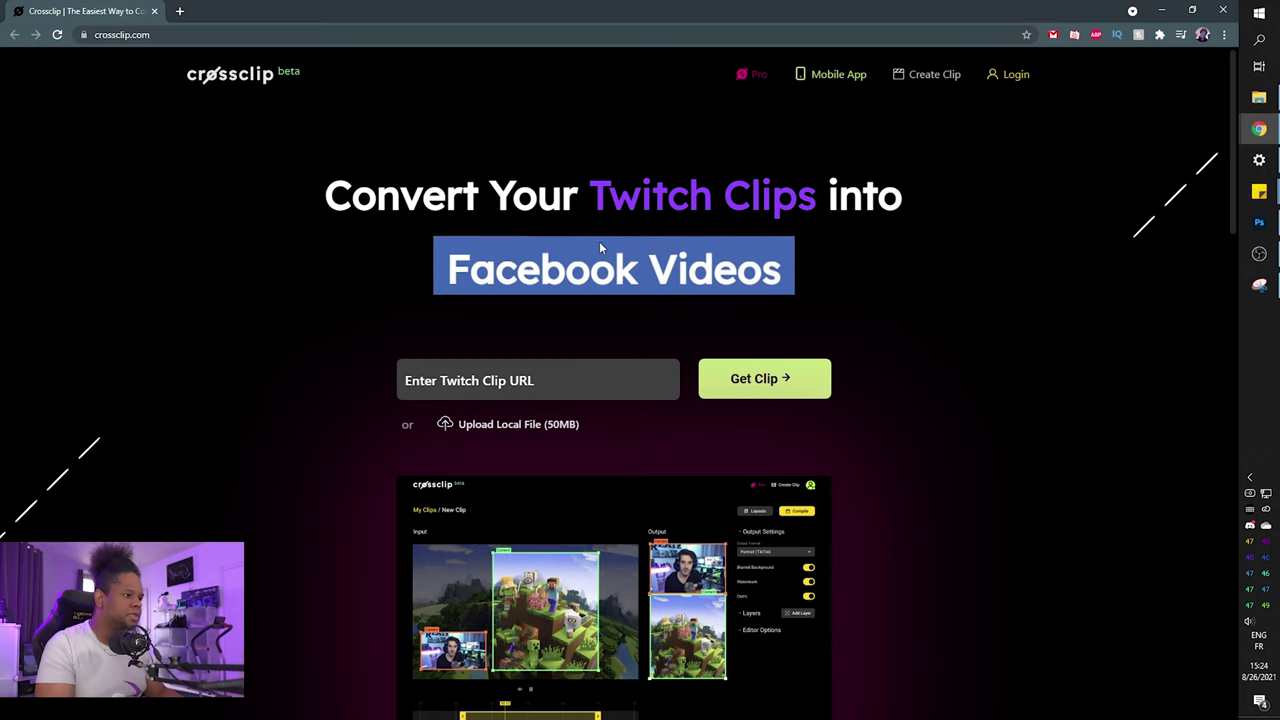
- Check Crossclip's Upload Local File option, cancel it, then start typing 'twitch' in a new tab
scroll(598, 252, down, 5)
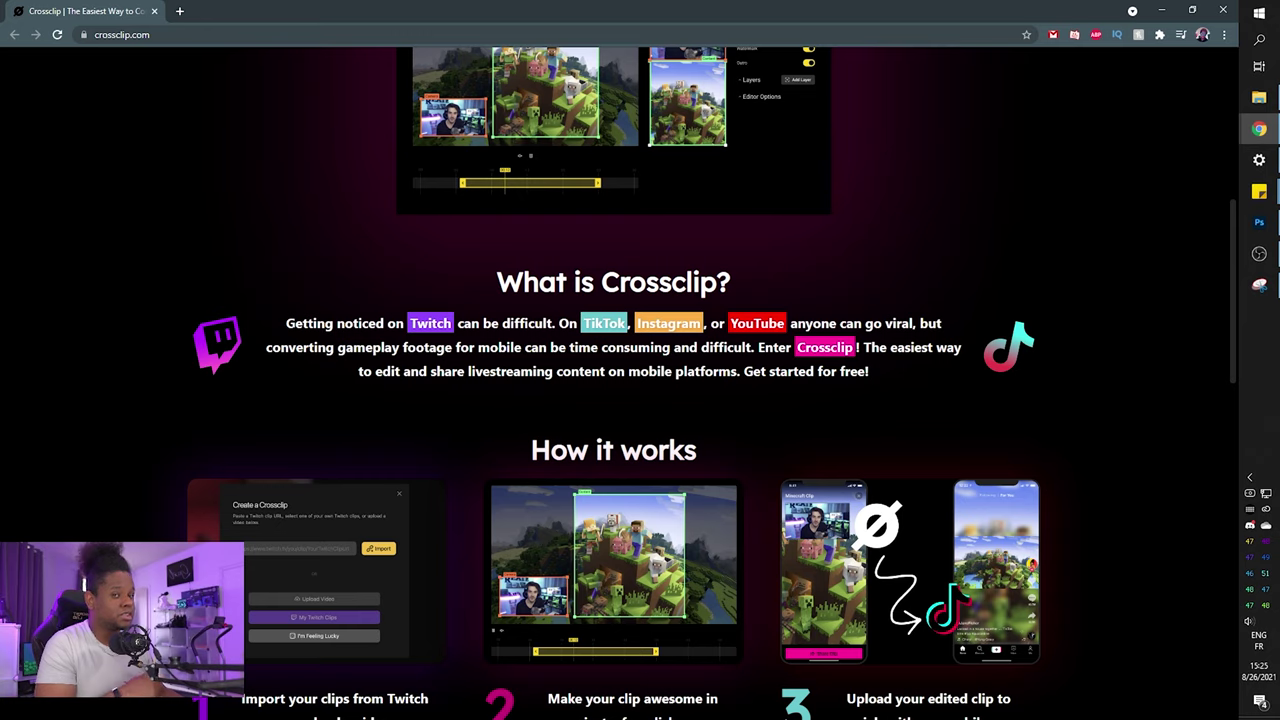
scroll(185, 300, up, 5)
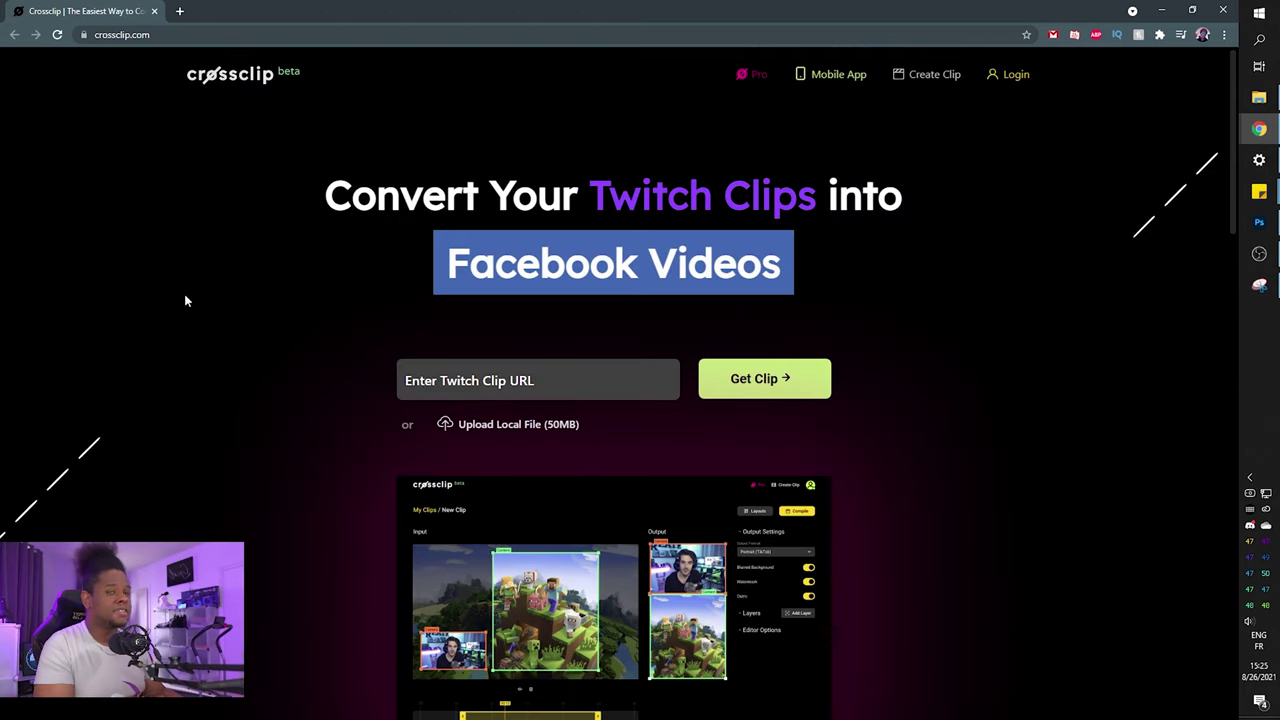
click(497, 427)
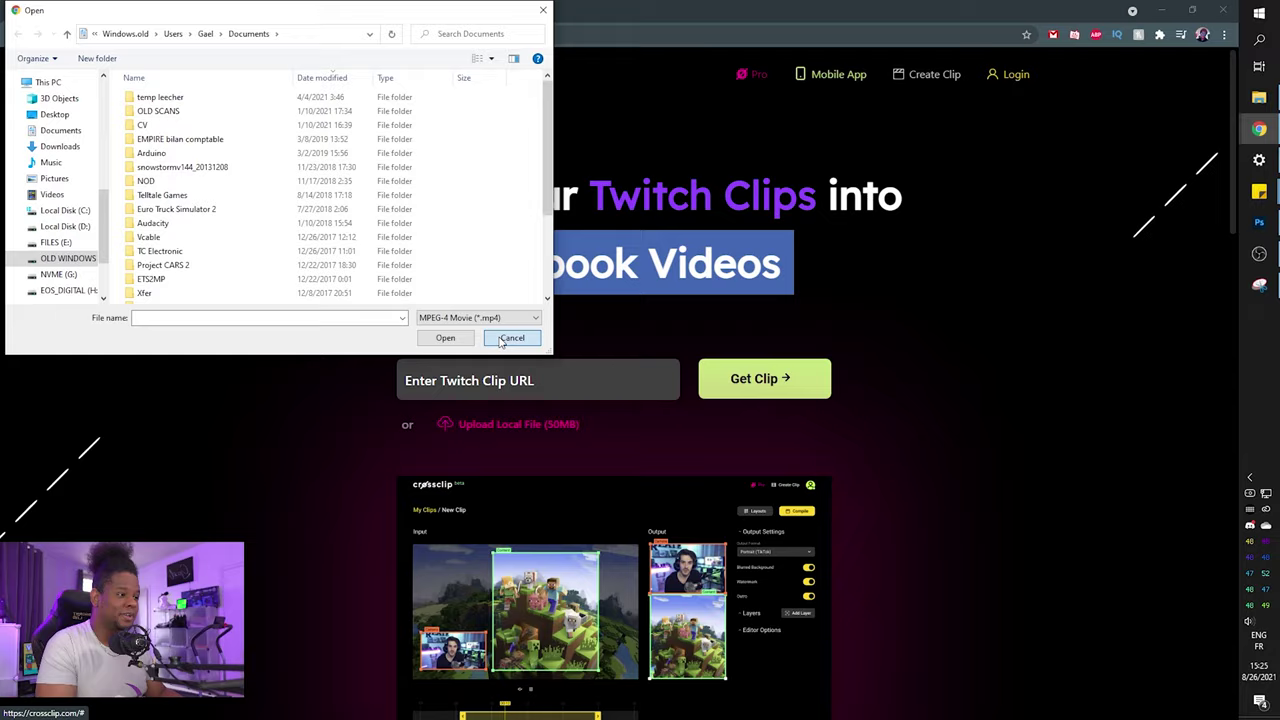
click(511, 338)
key(ctrl+t)
text(twxit)
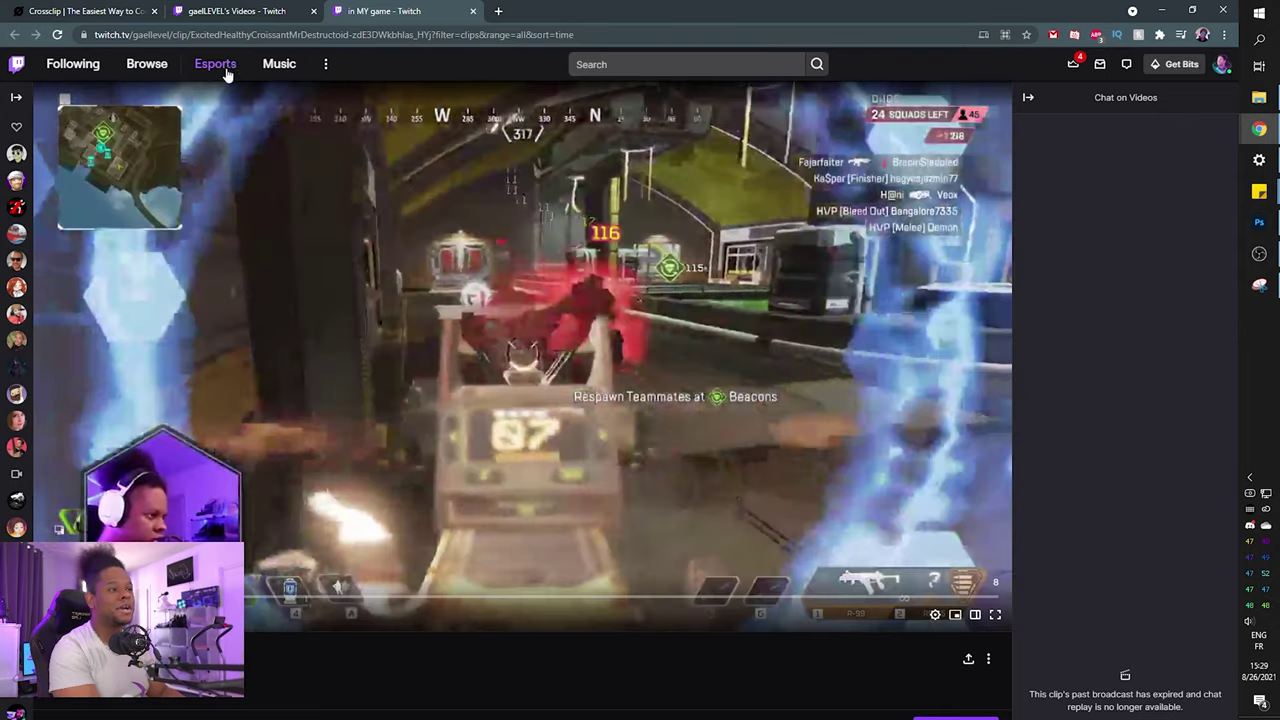
- Select the Twitch clip's web address in the address bar for copying
click(257, 35)
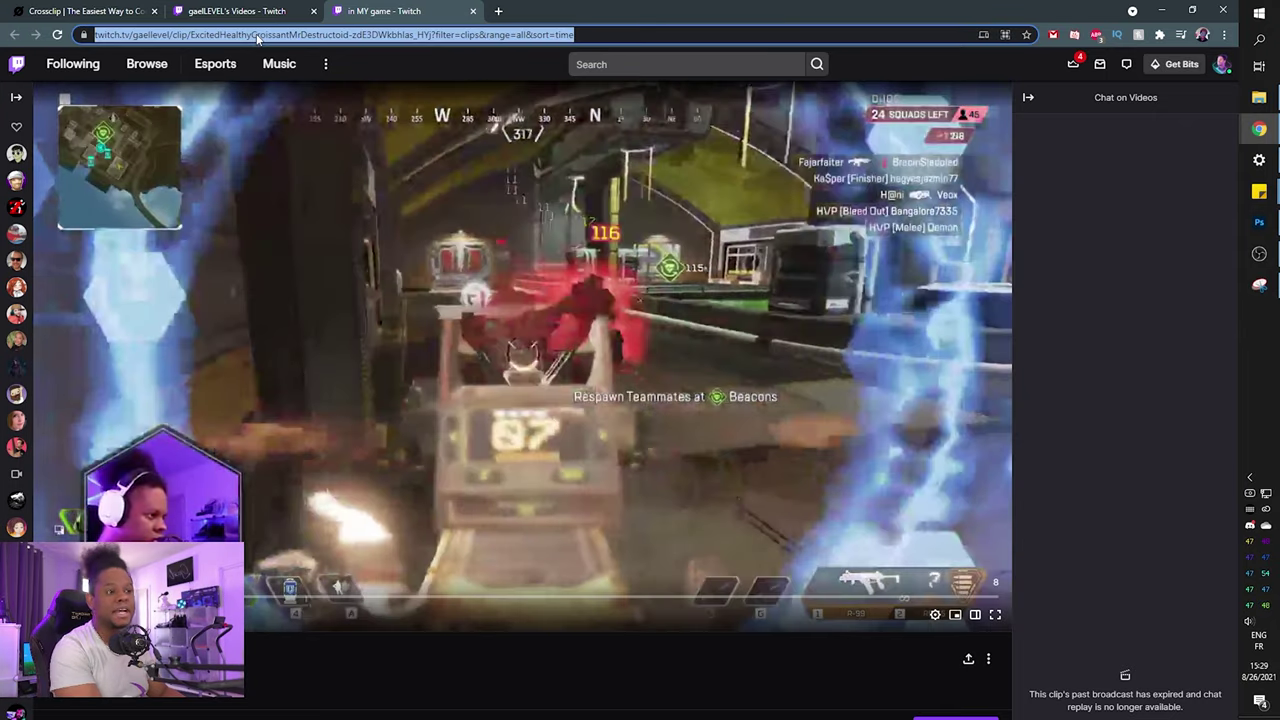
- Back in Crossclip, import the Twitch clip from its pasted URL with Get Clip
click(112, 14)
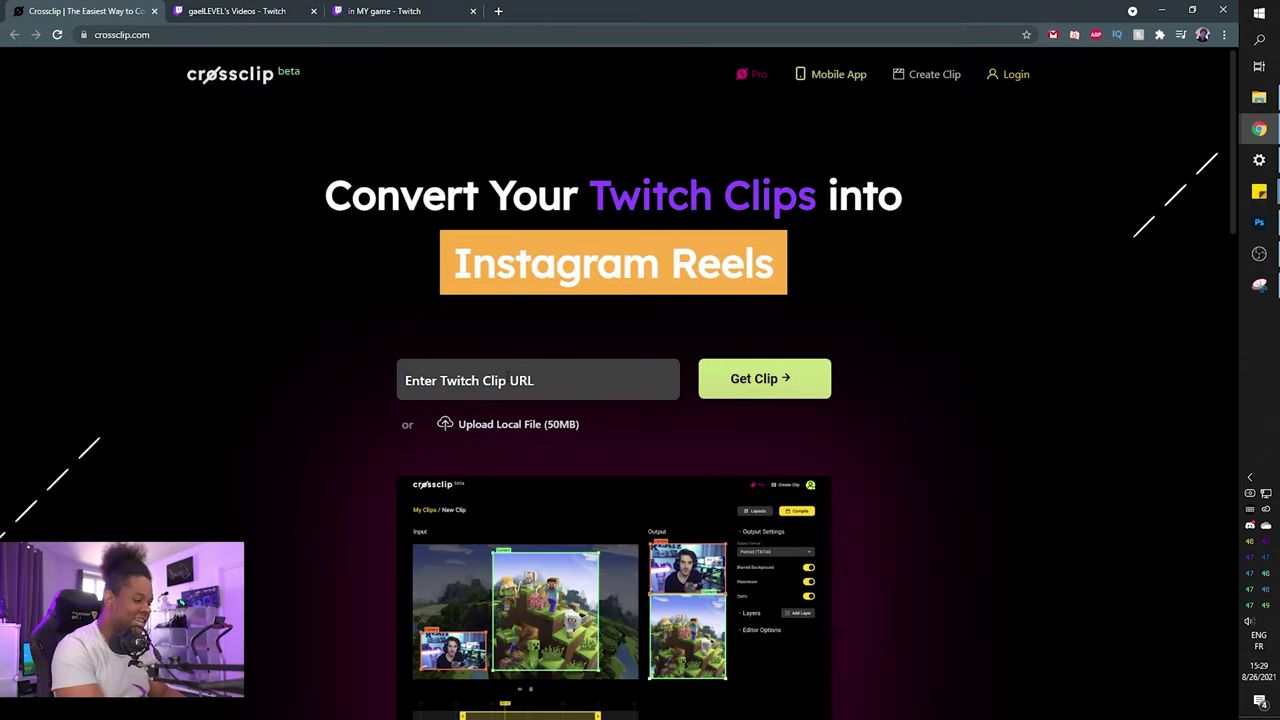
click(751, 381)
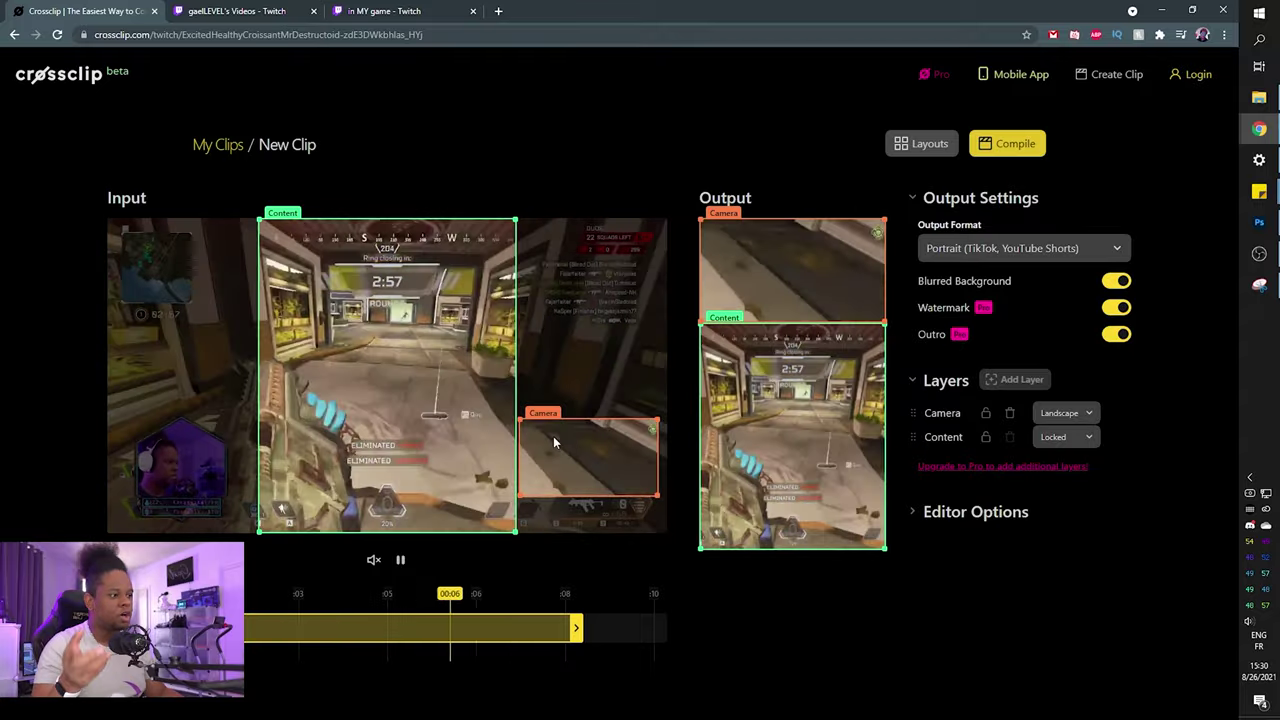
- Move the orange Camera box onto the streamer's webcam in the bottom-left of the input
drag(606, 453, 201, 468)
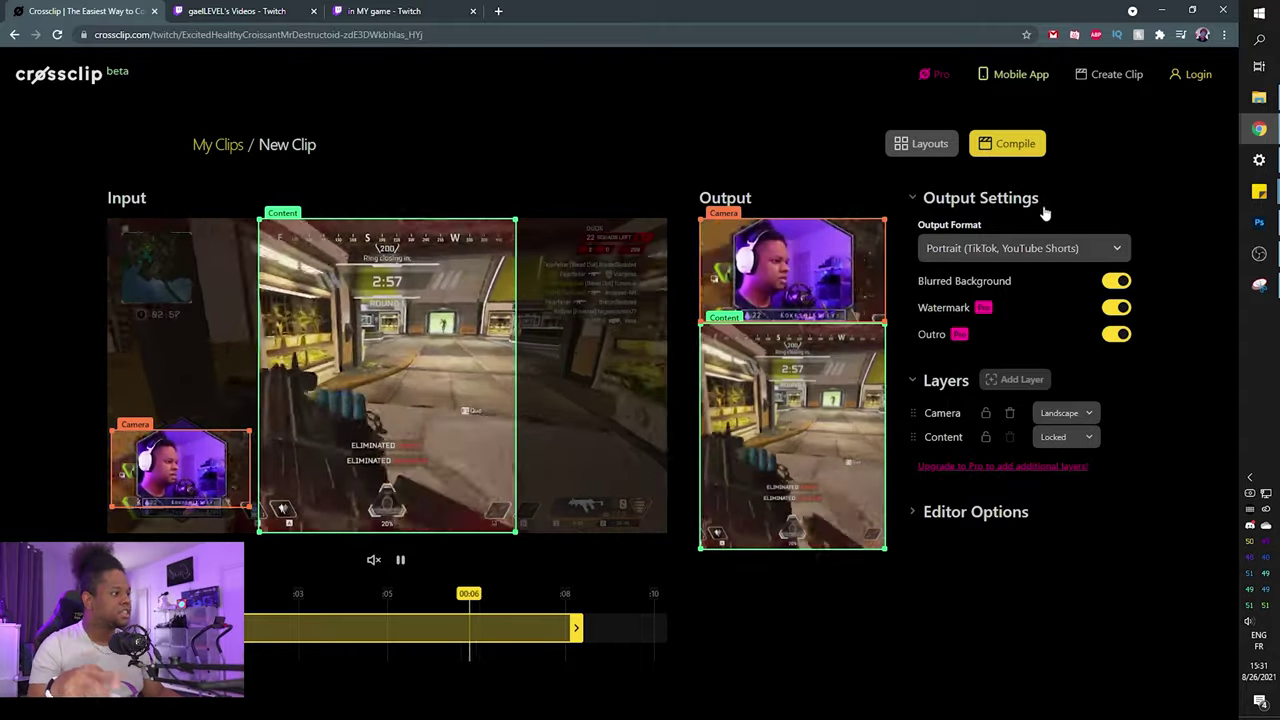
- Preview the output as Landscape, then as Square
click(1118, 250)
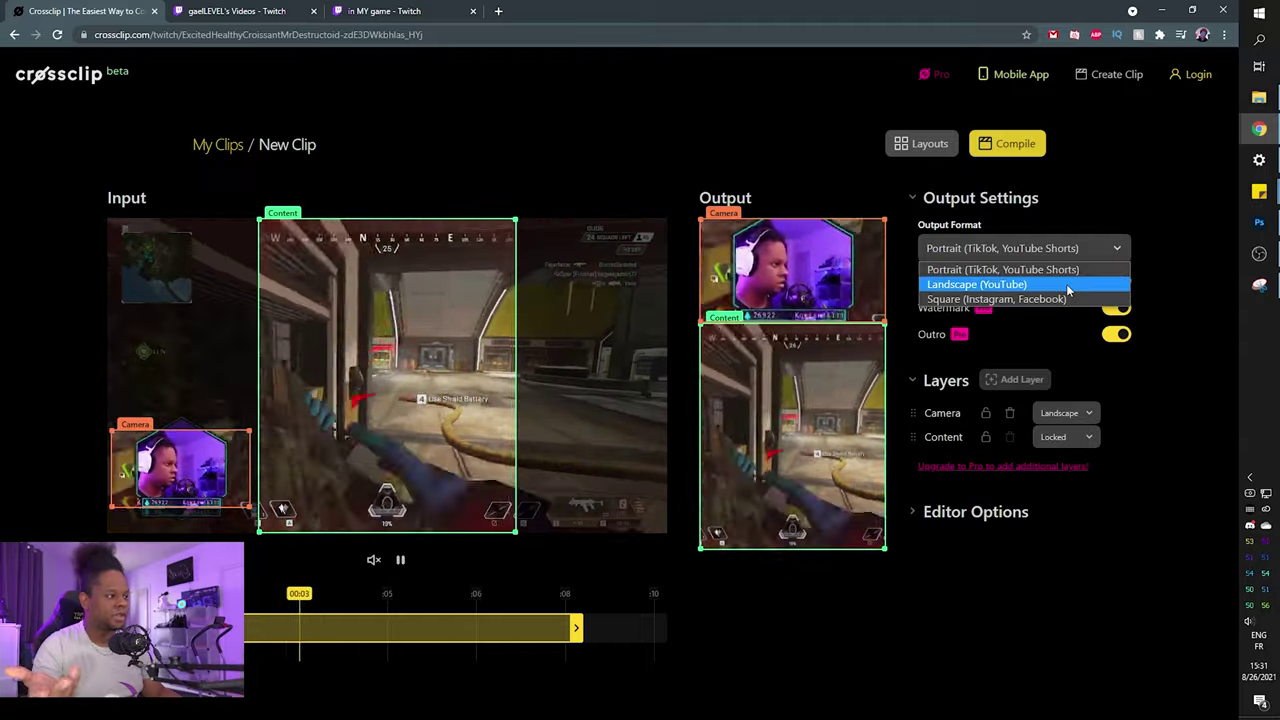
click(1066, 284)
click(1045, 249)
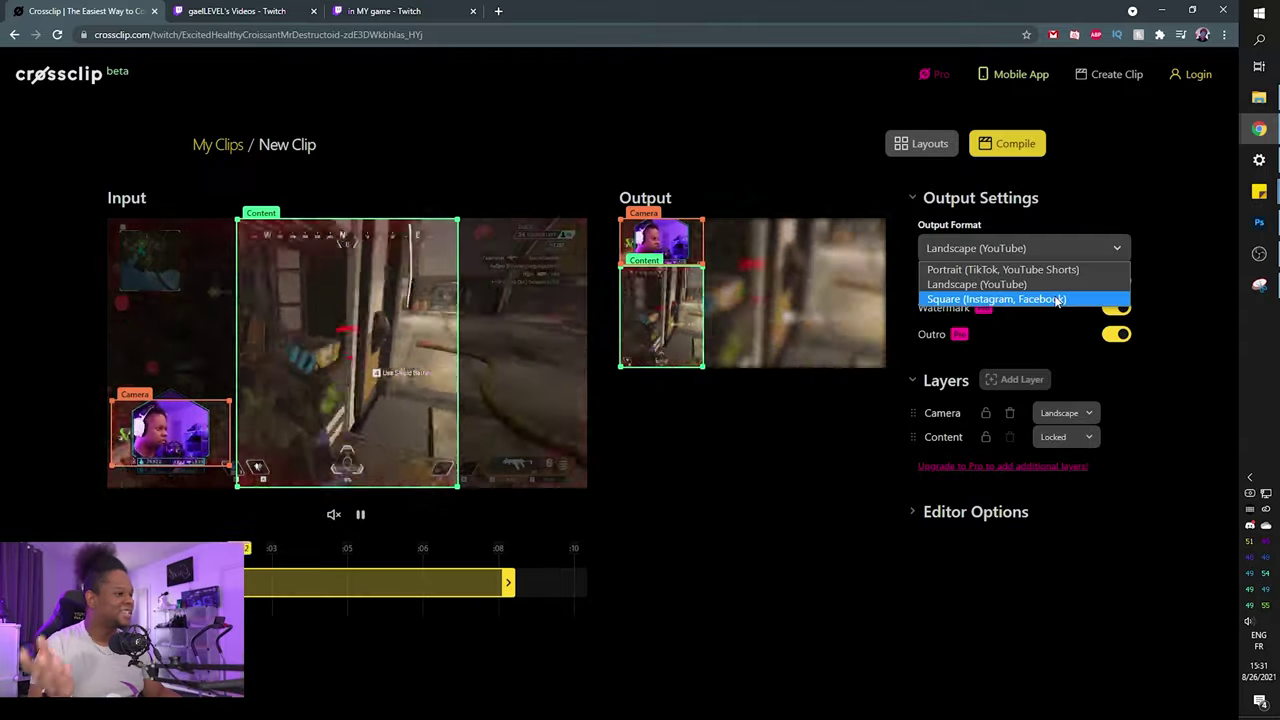
click(1058, 300)
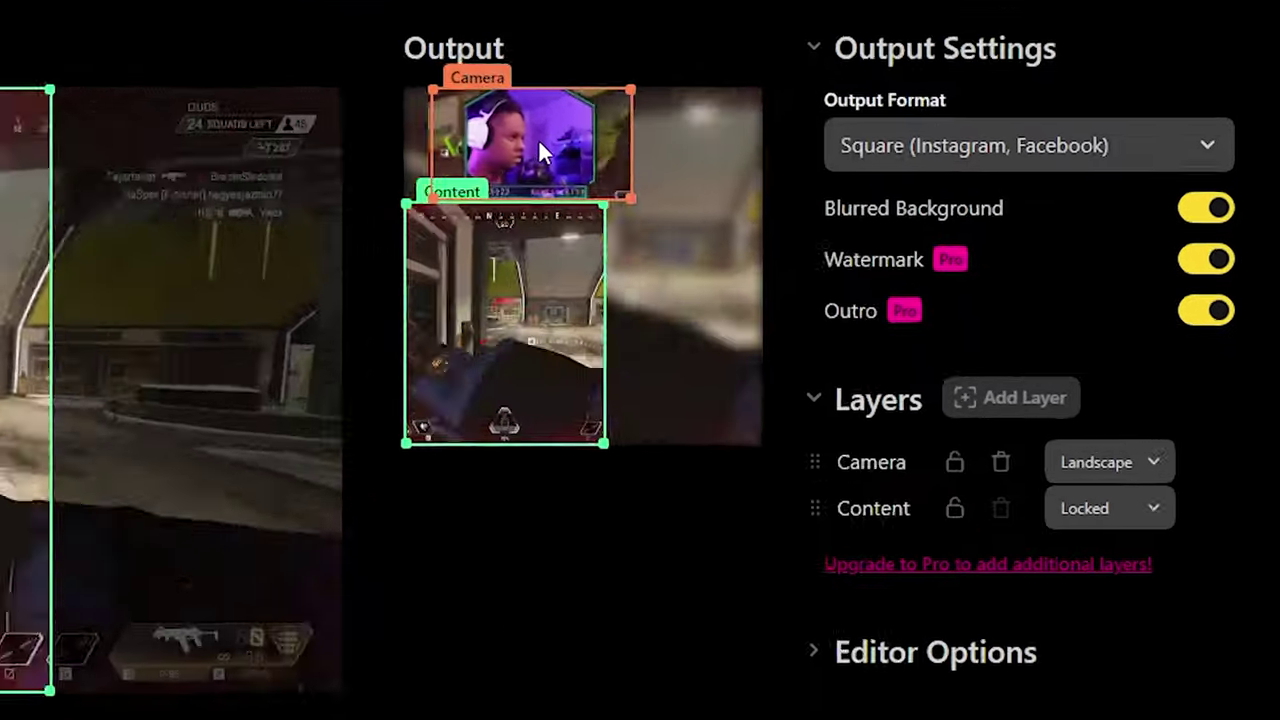
- Shift the camera and gameplay layers right in Square, then return to Portrait (TikTok, YouTube Shorts)
drag(538, 150, 599, 147)
drag(514, 281, 555, 275)
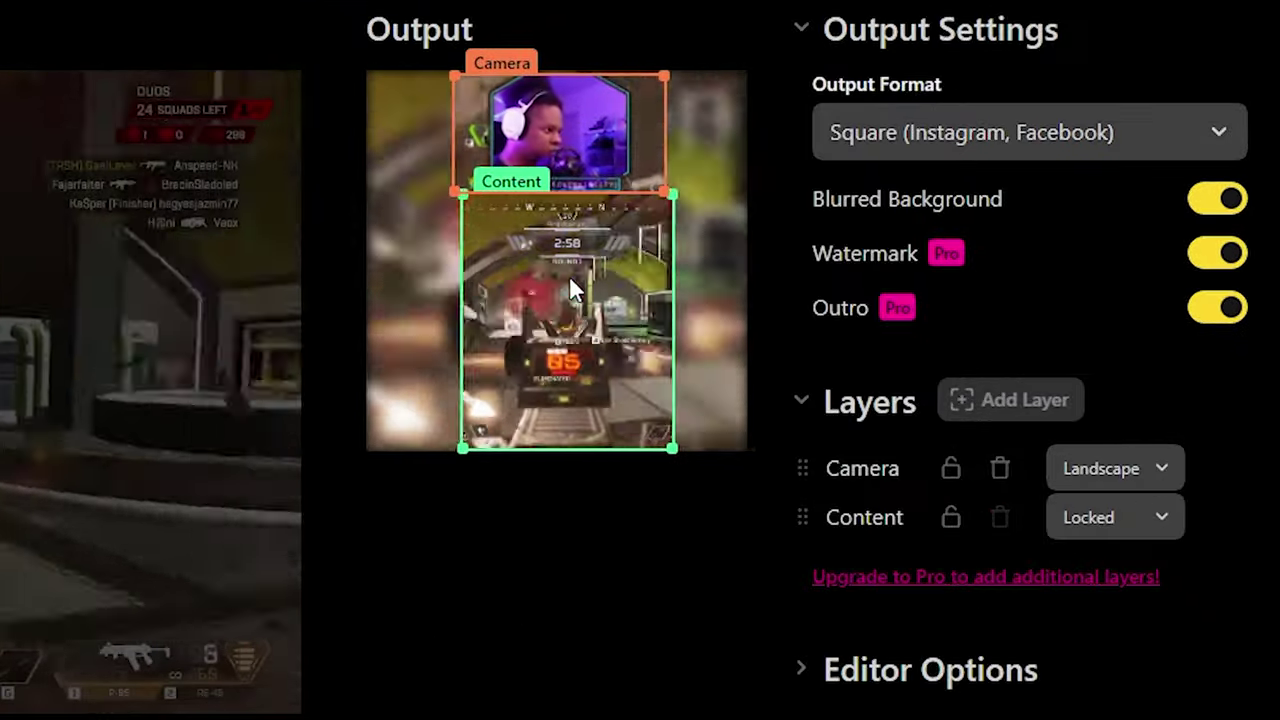
click(1083, 132)
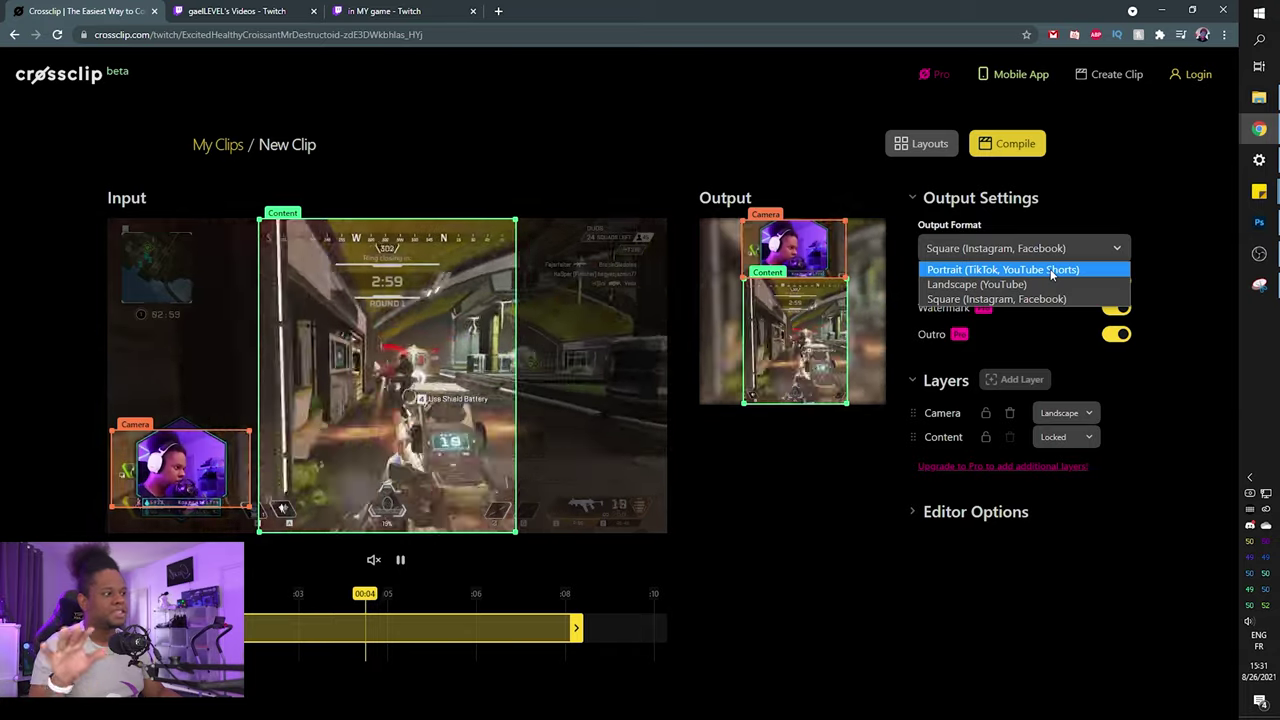
click(1051, 270)
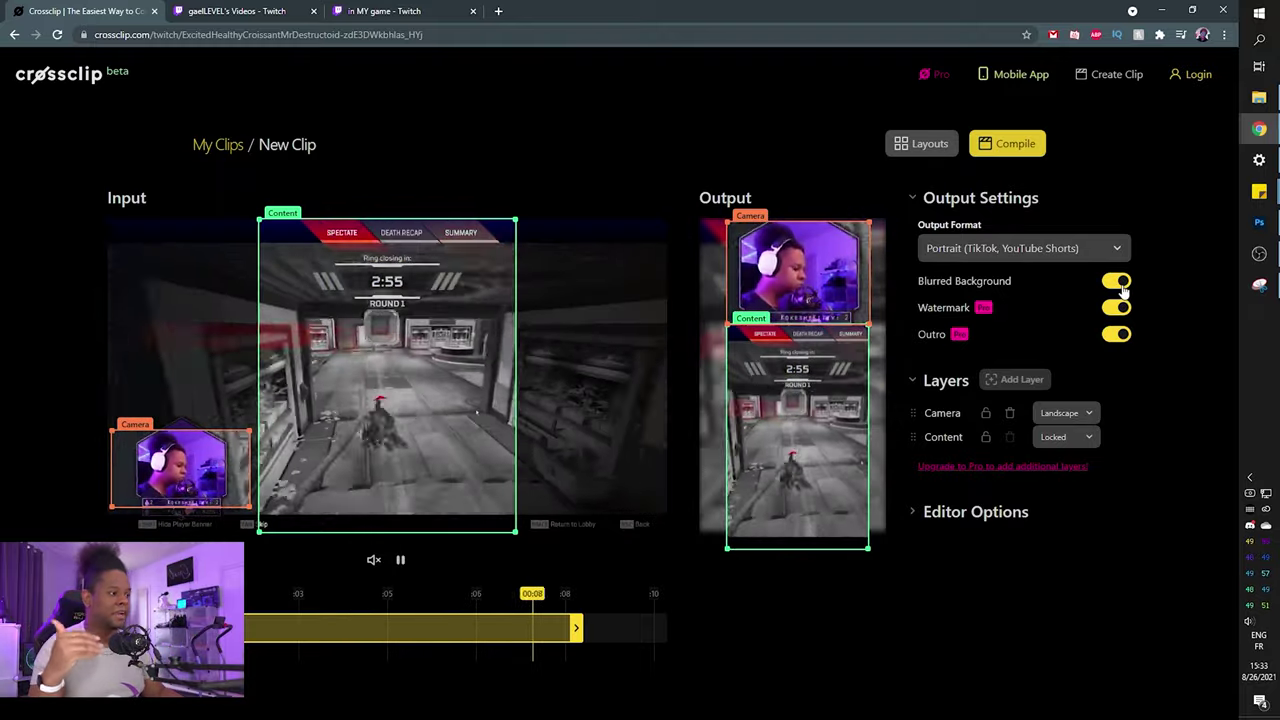
click(1121, 287)
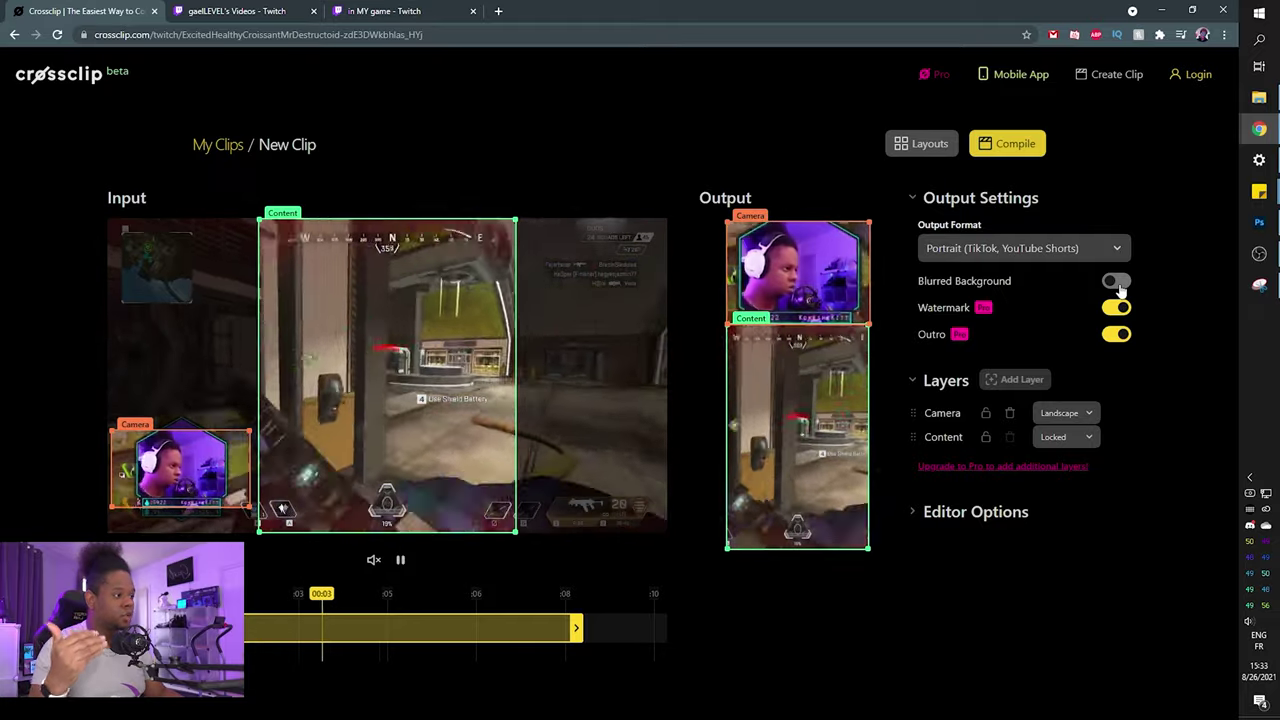
click(1121, 287)
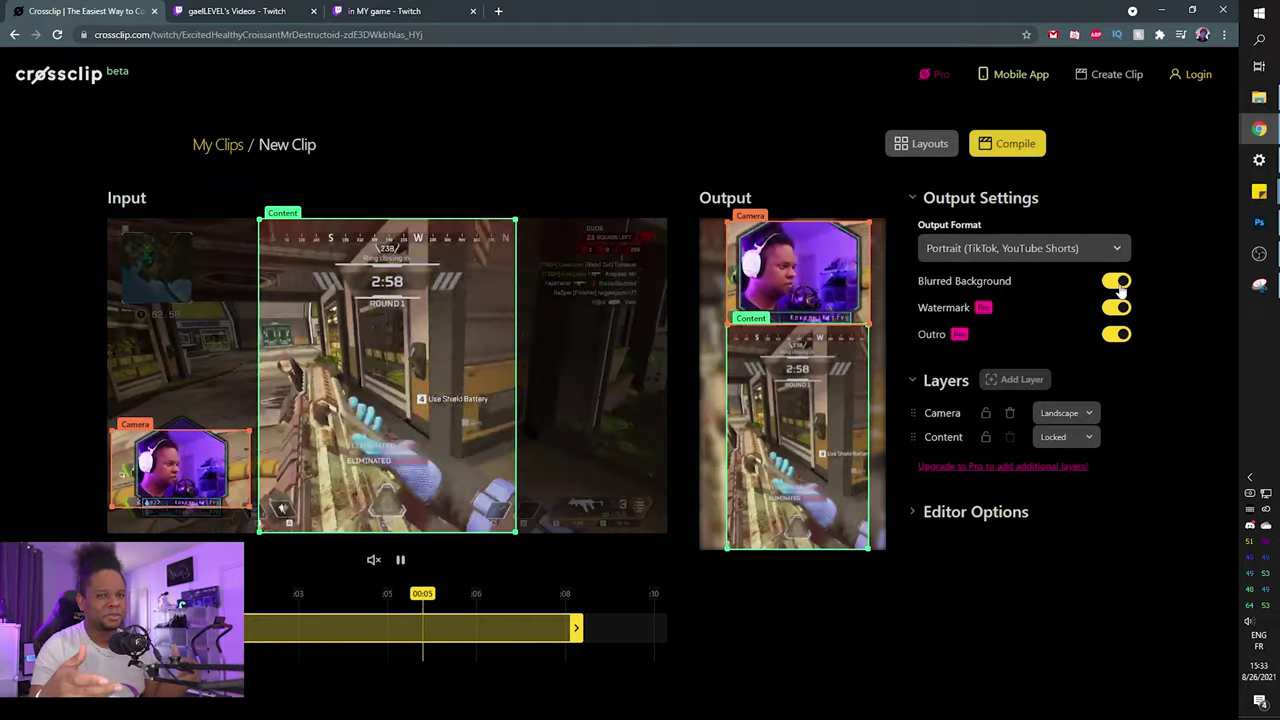
click(1121, 287)
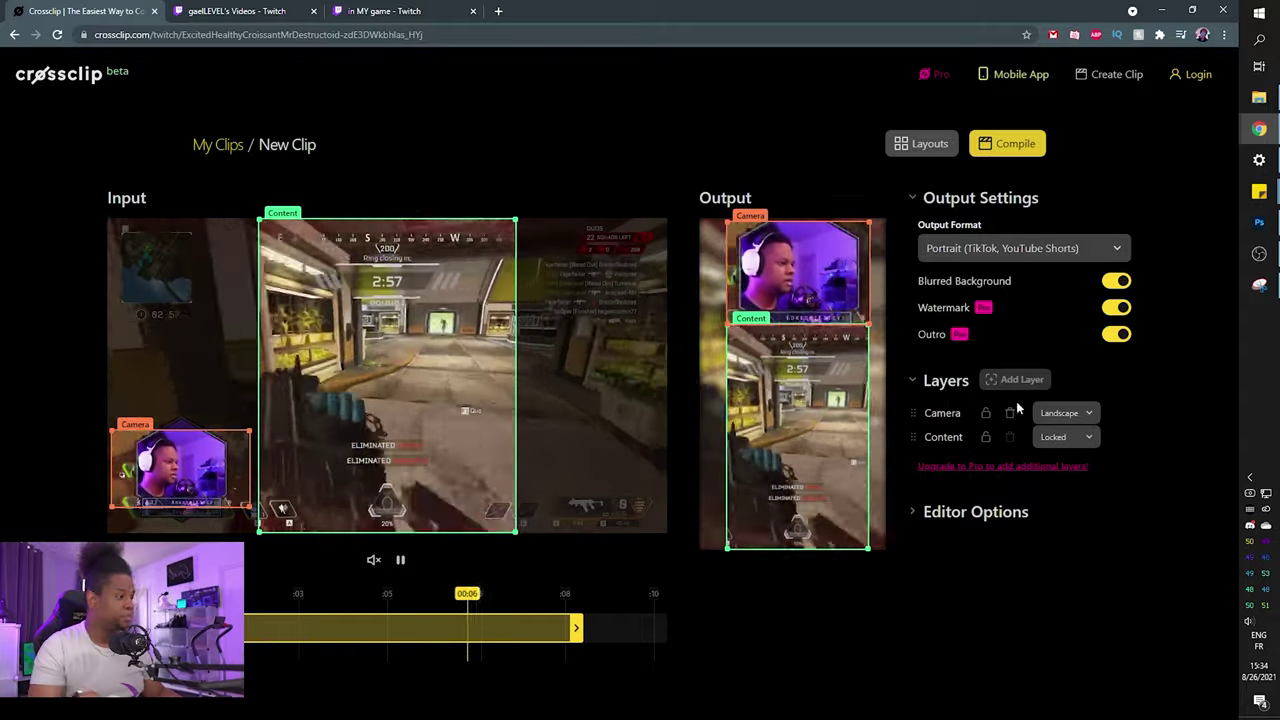
- Refine the Camera layer's crop so it fits tightly around the webcam
click(1065, 413)
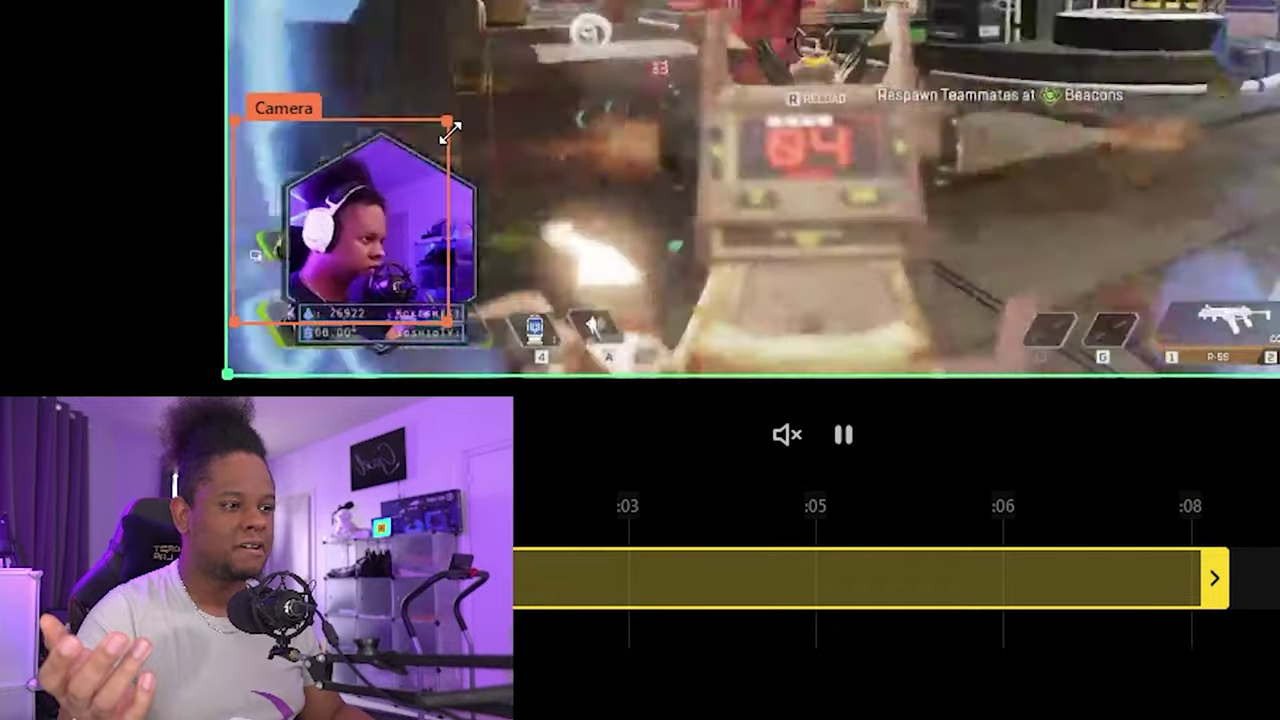
drag(450, 131, 486, 127)
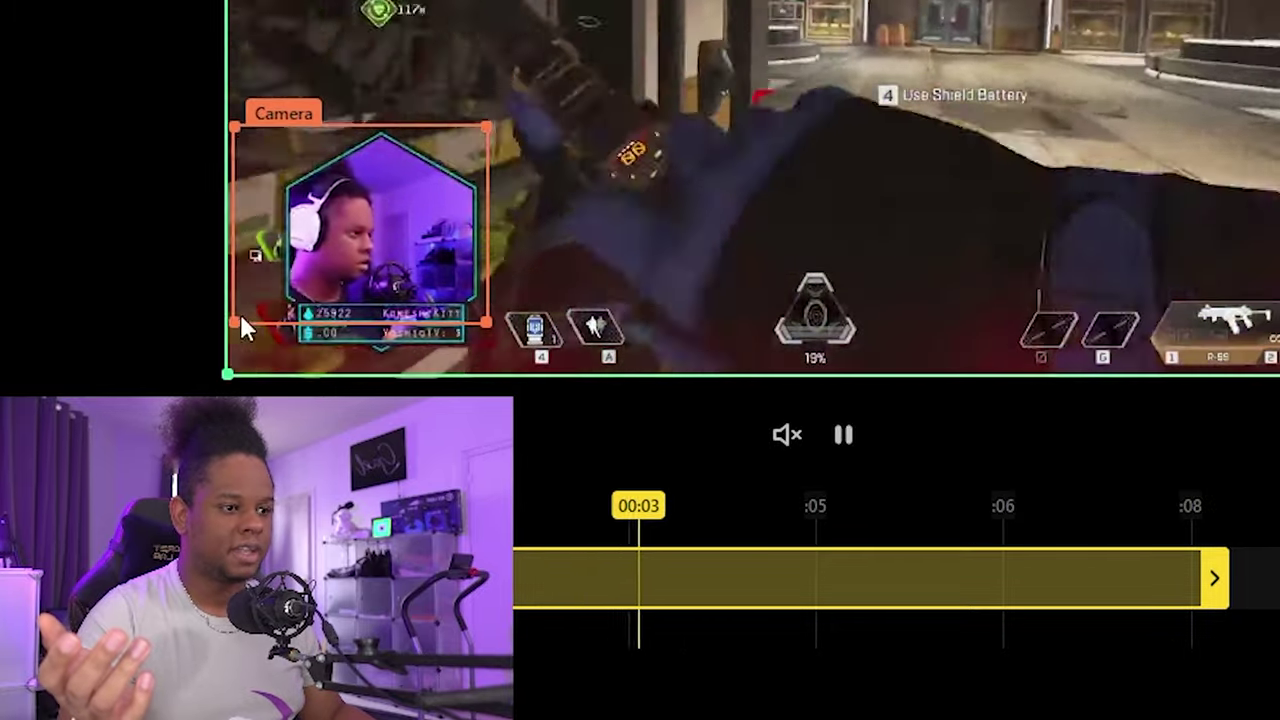
drag(240, 321, 278, 360)
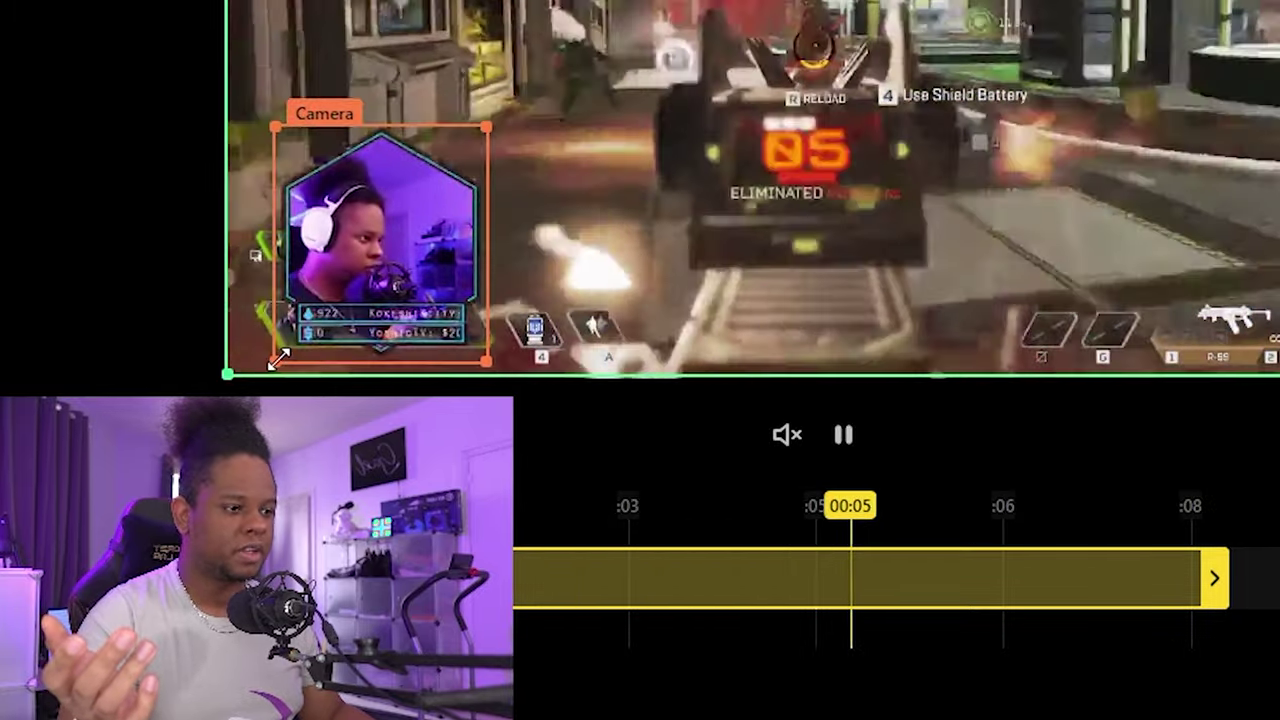
- Set the Content layer to Square, centre it on the gameplay, and stretch it to full output width
click(1086, 437)
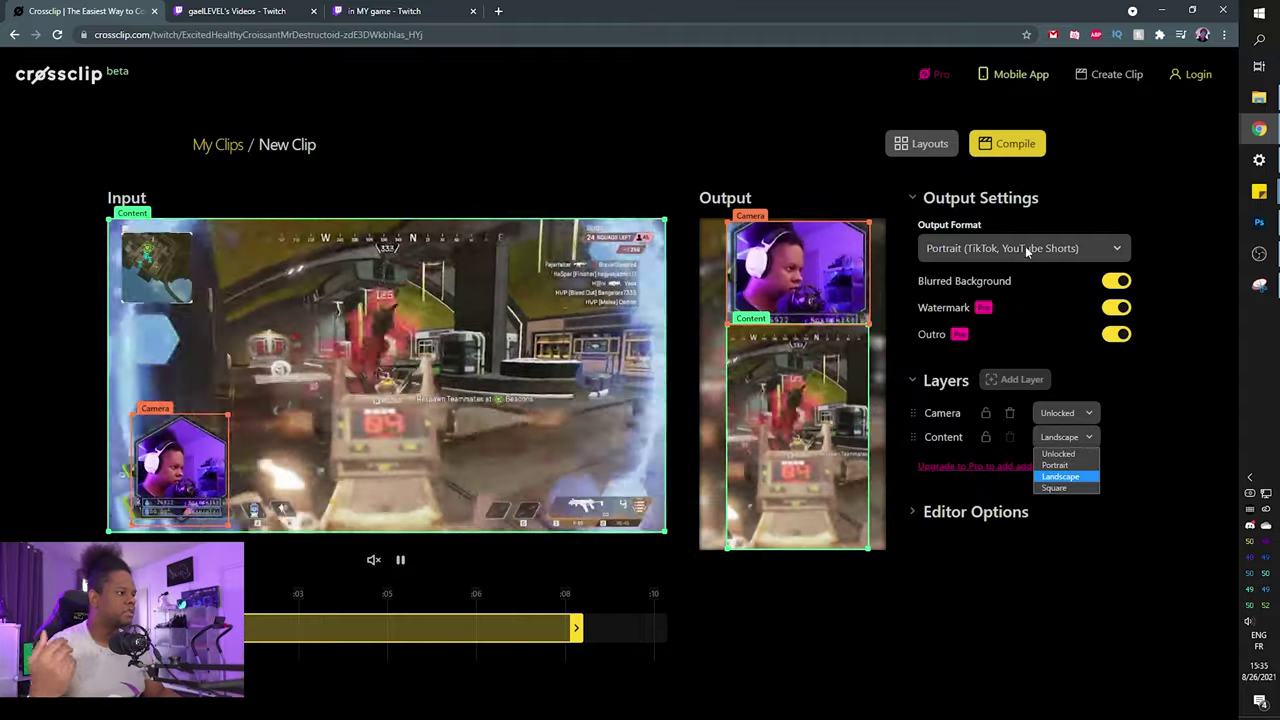
click(1027, 250)
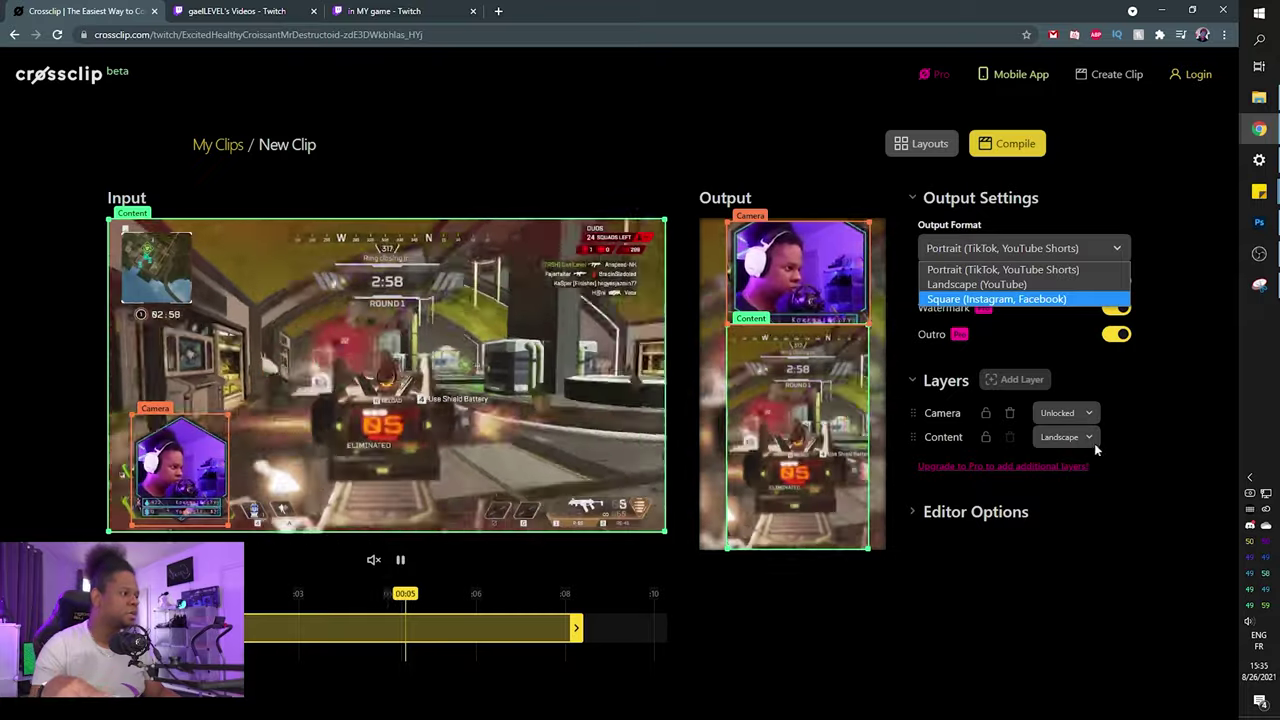
click(1088, 439)
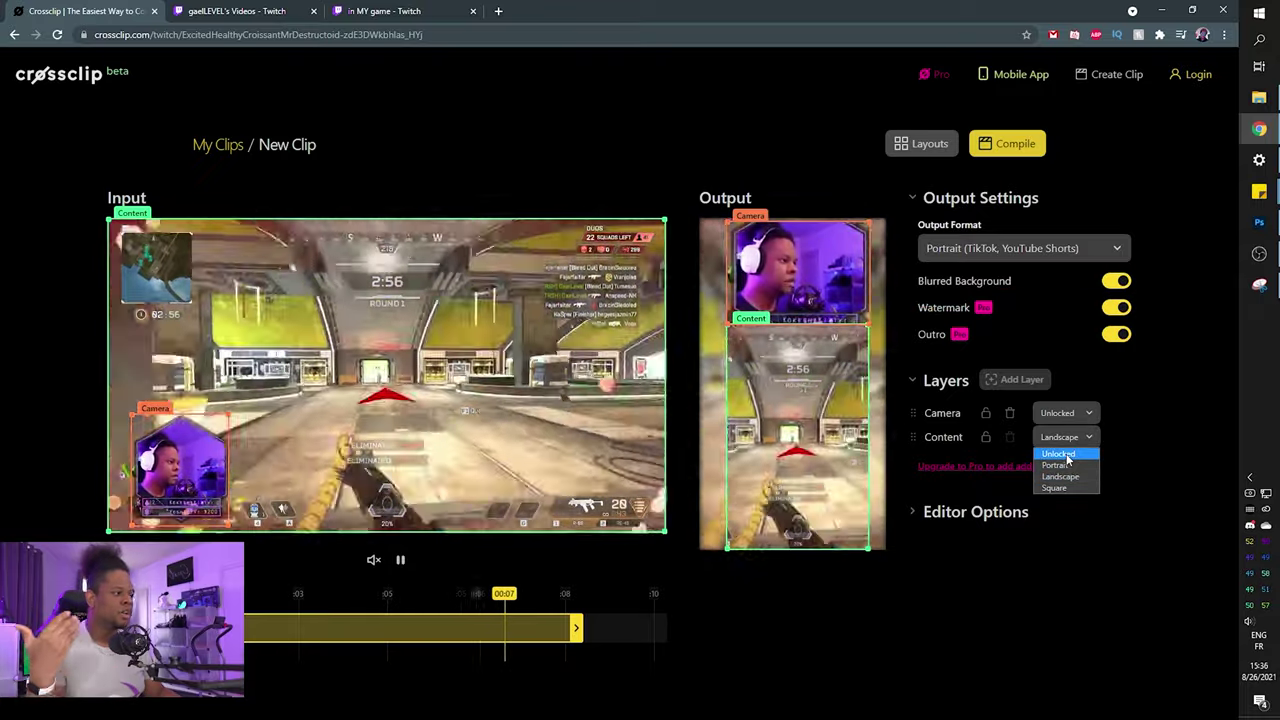
click(1066, 487)
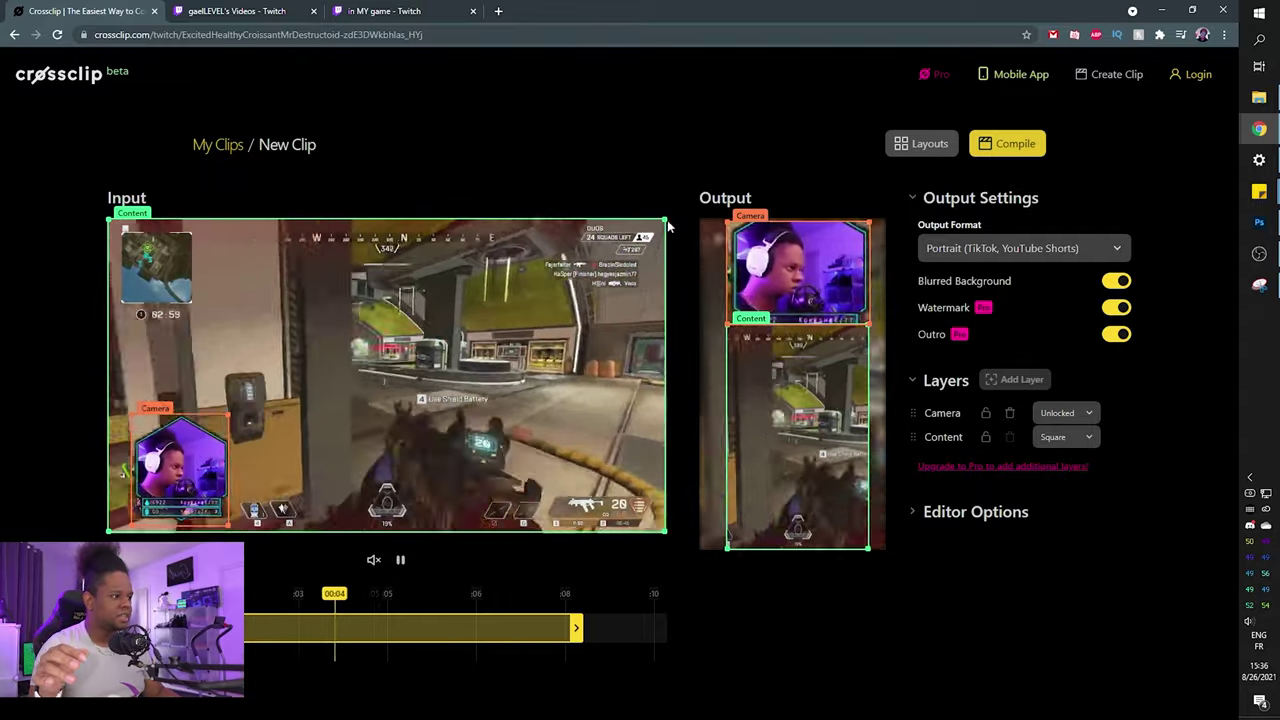
drag(668, 226, 423, 222)
drag(272, 291, 439, 299)
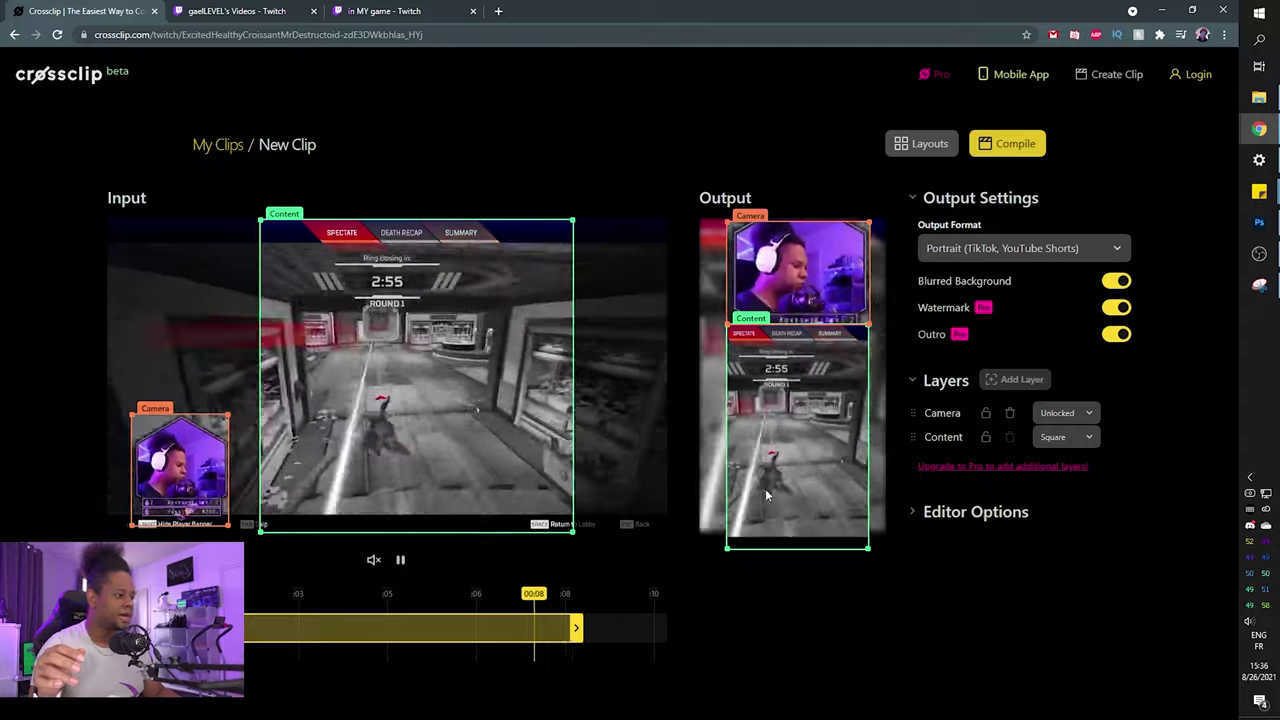
drag(727, 548, 700, 548)
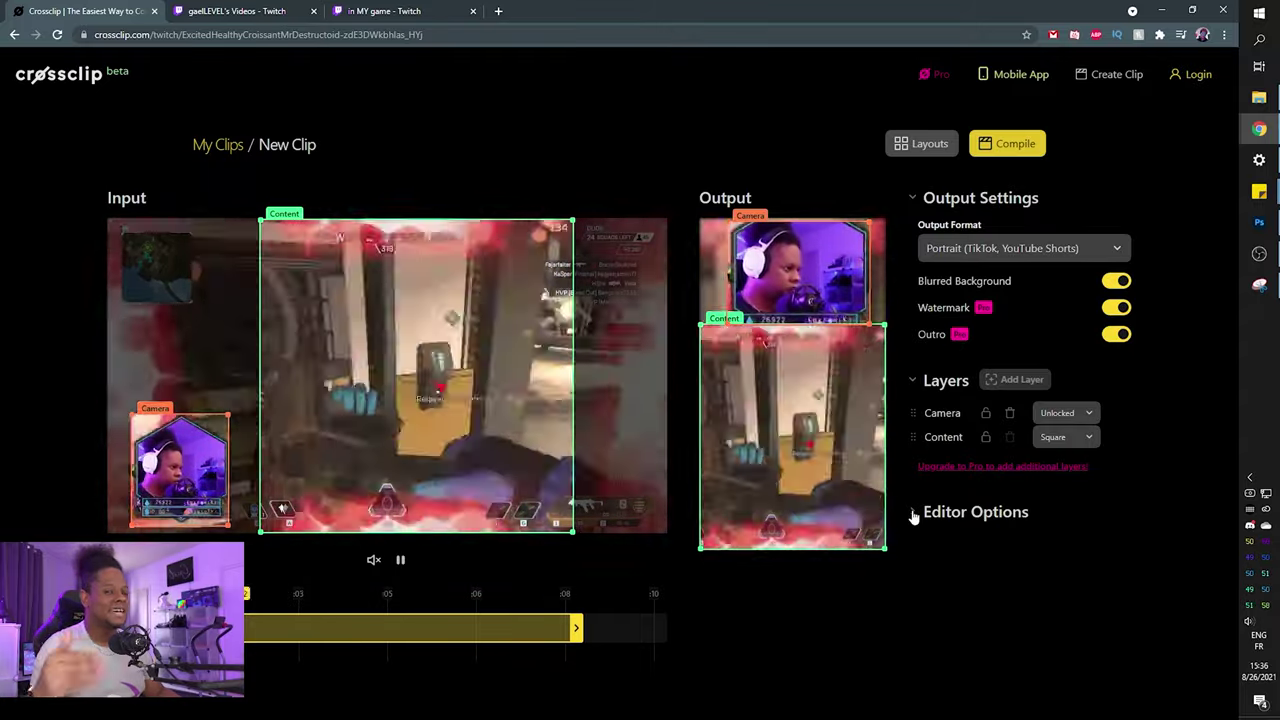
- In Editor Options, turn Show Output Borders off while leaving Show Input Borders on
click(913, 514)
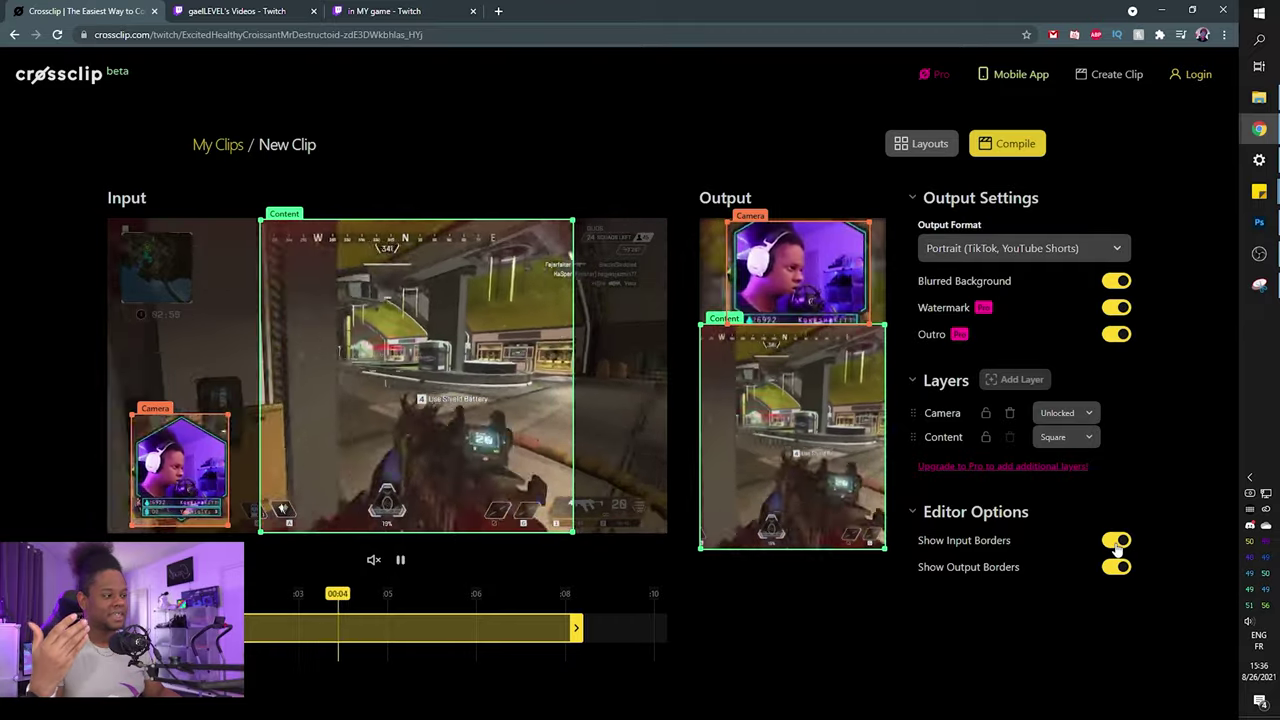
click(1117, 541)
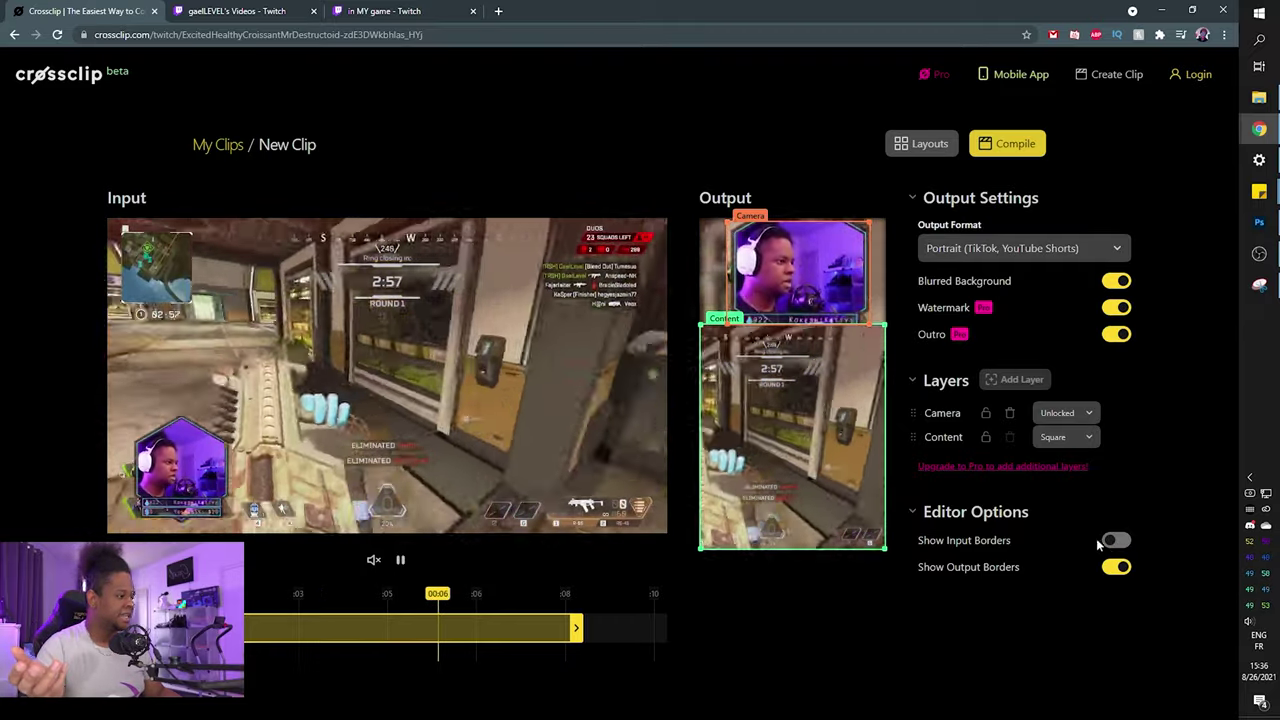
click(1110, 567)
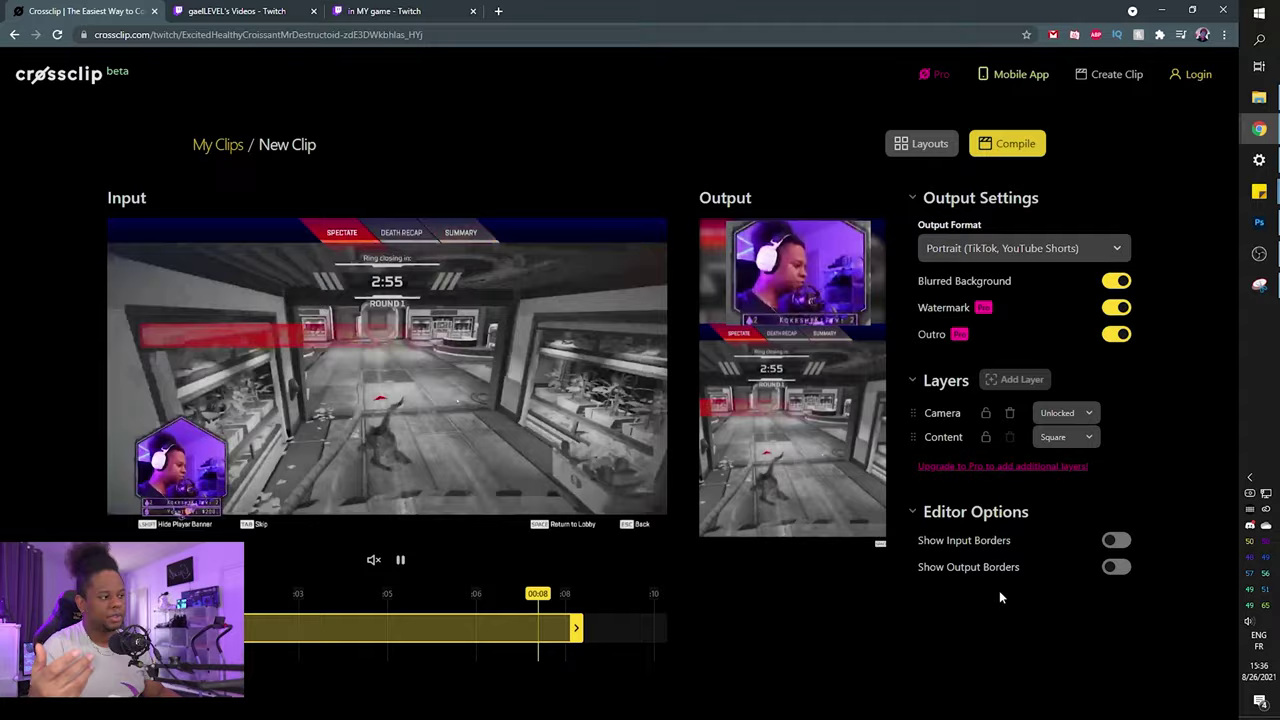
click(1116, 540)
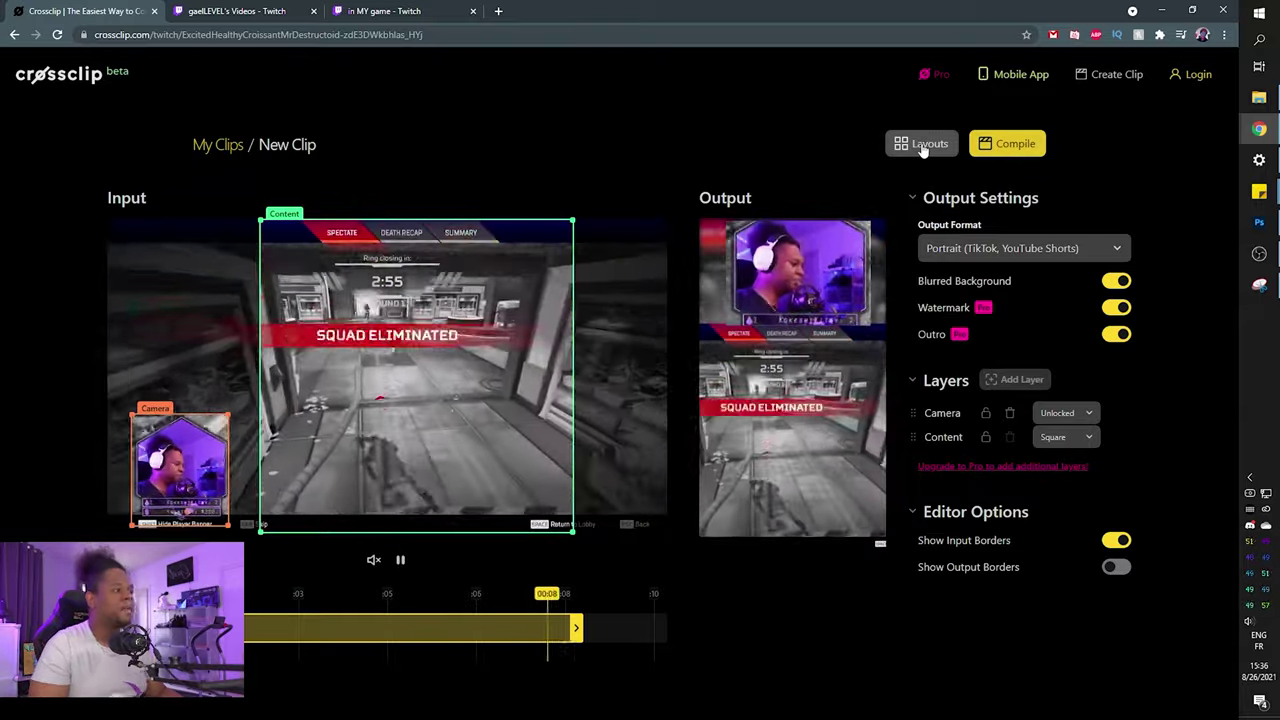
- Apply the Portrait Split layout preset, stacking the facecam over the gameplay
click(921, 144)
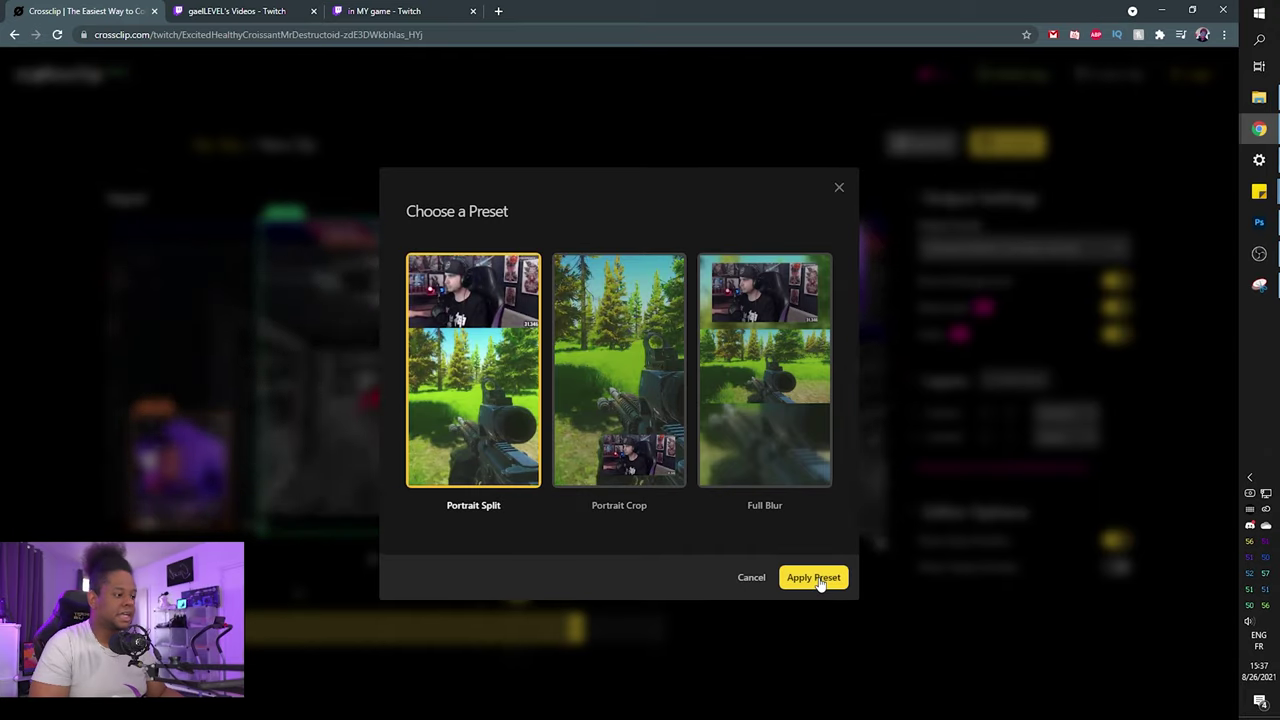
click(815, 578)
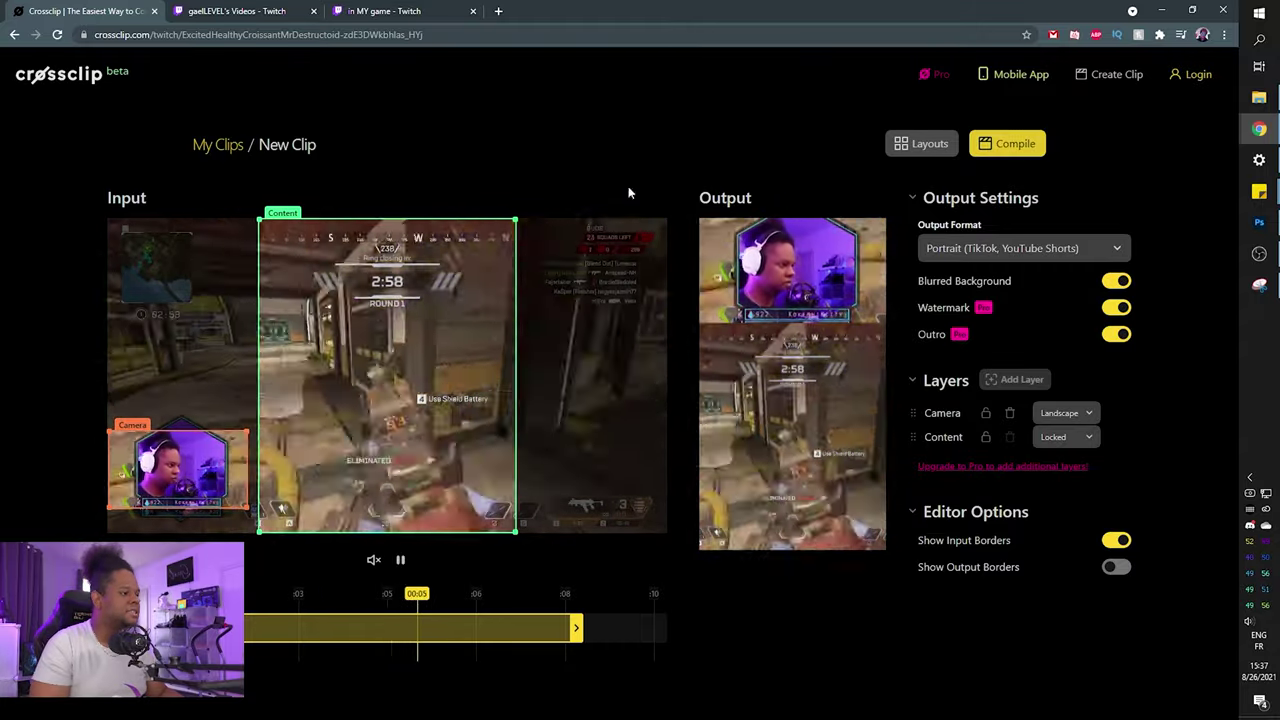
- Start Compile and authorize Crossclip with the Twitch account
click(1000, 146)
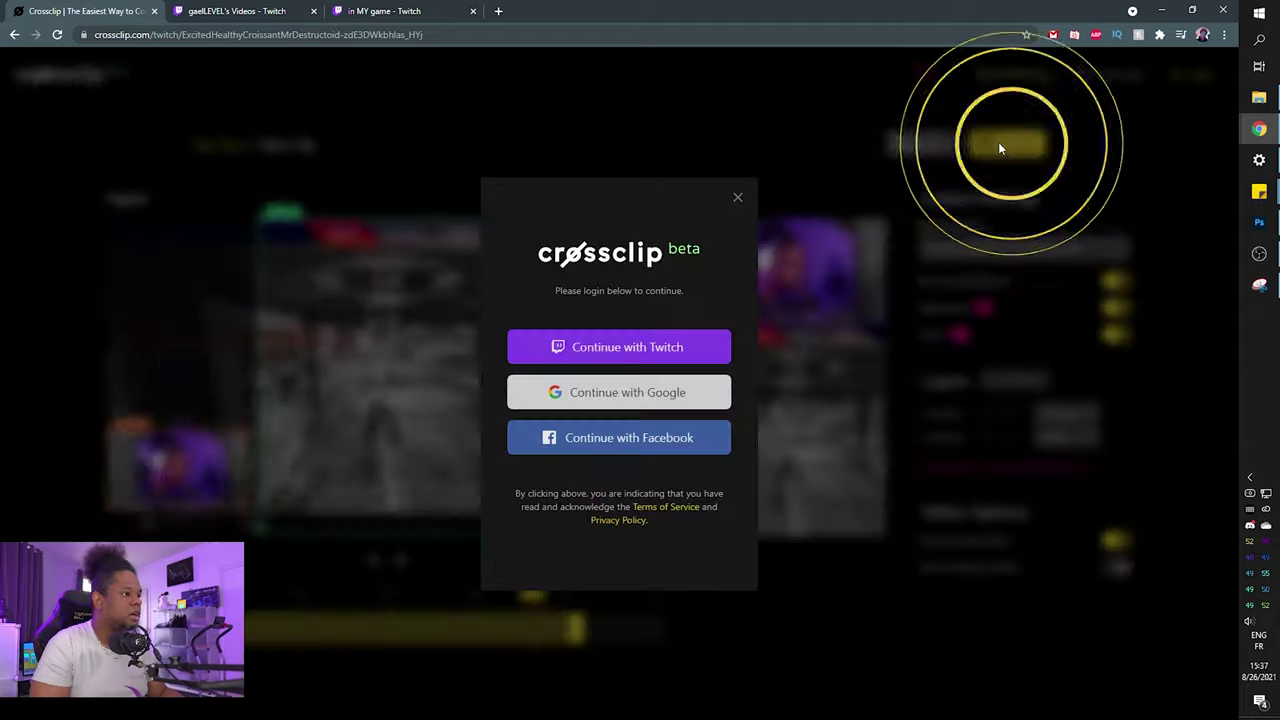
click(540, 350)
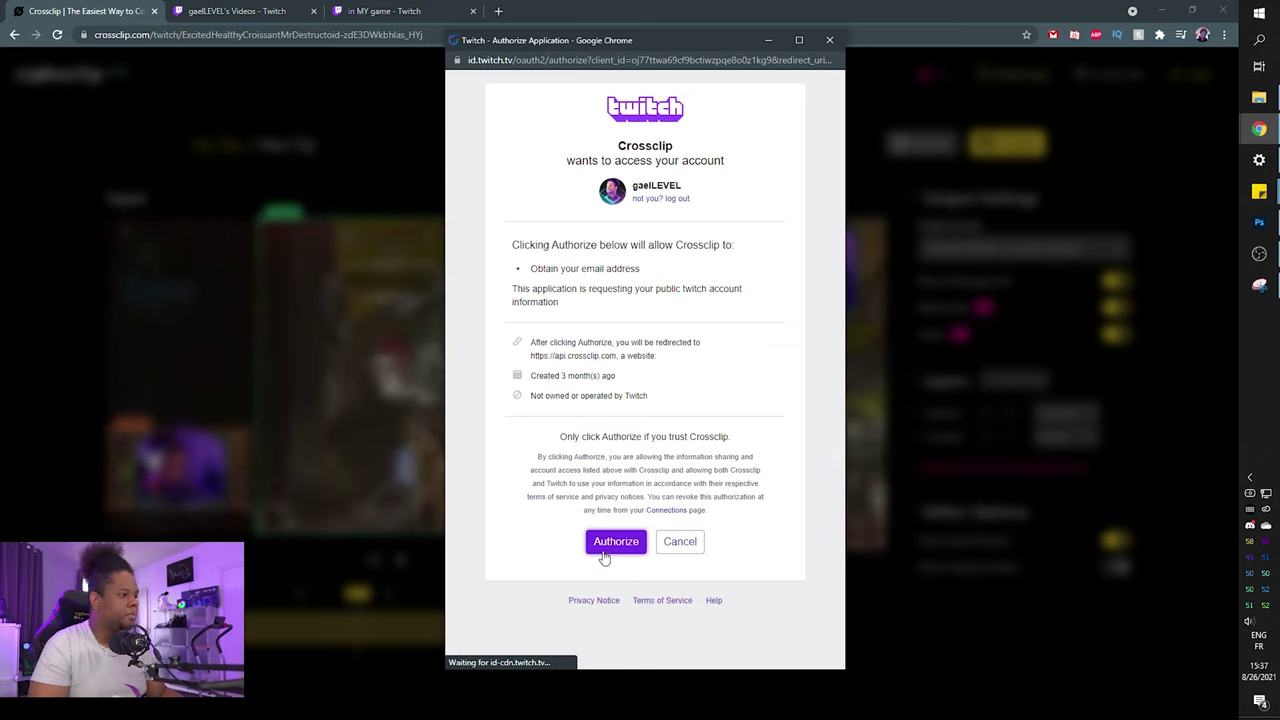
click(604, 549)
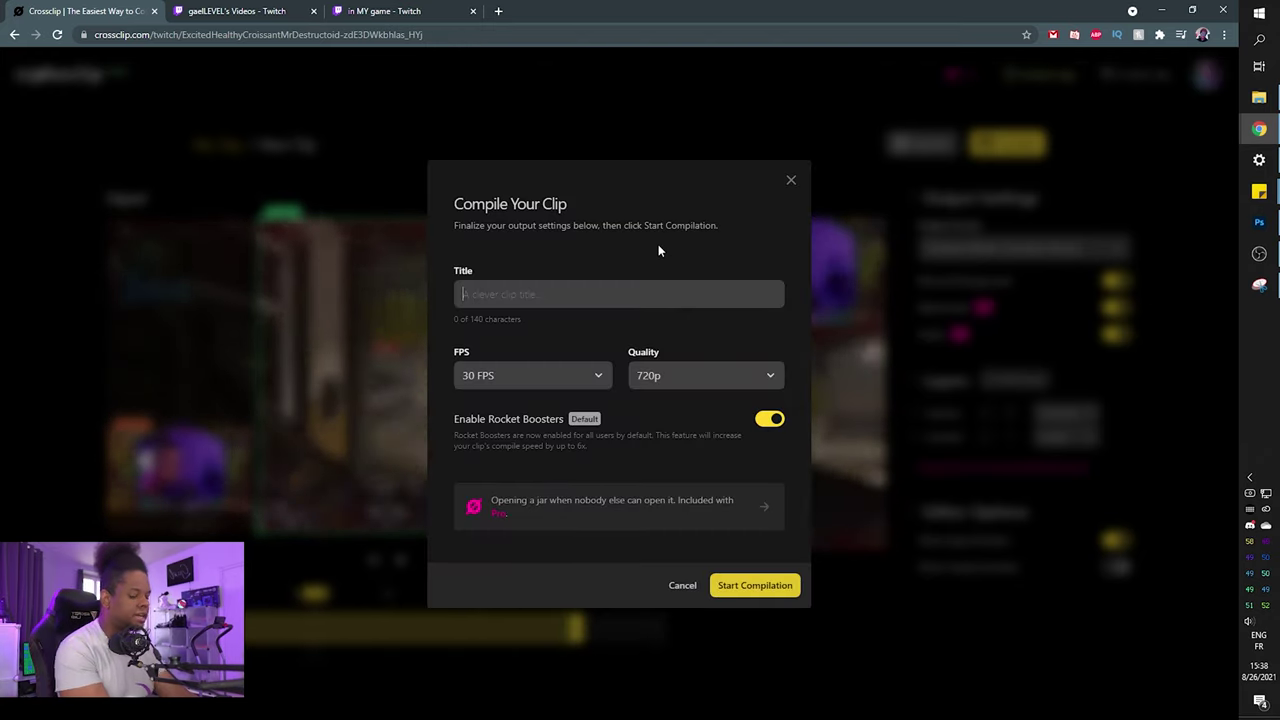
- Title the clip 'In my game', keep 30 FPS and 720p, and start compilation
text(In my game)
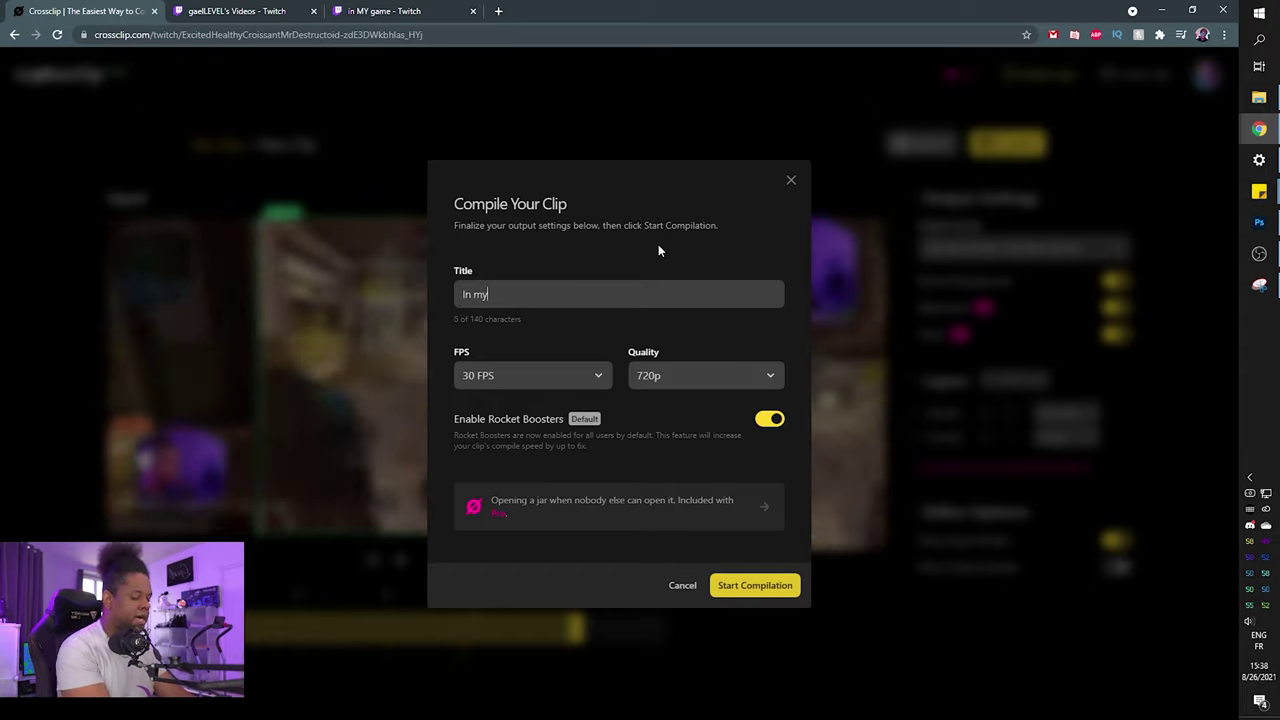
click(595, 378)
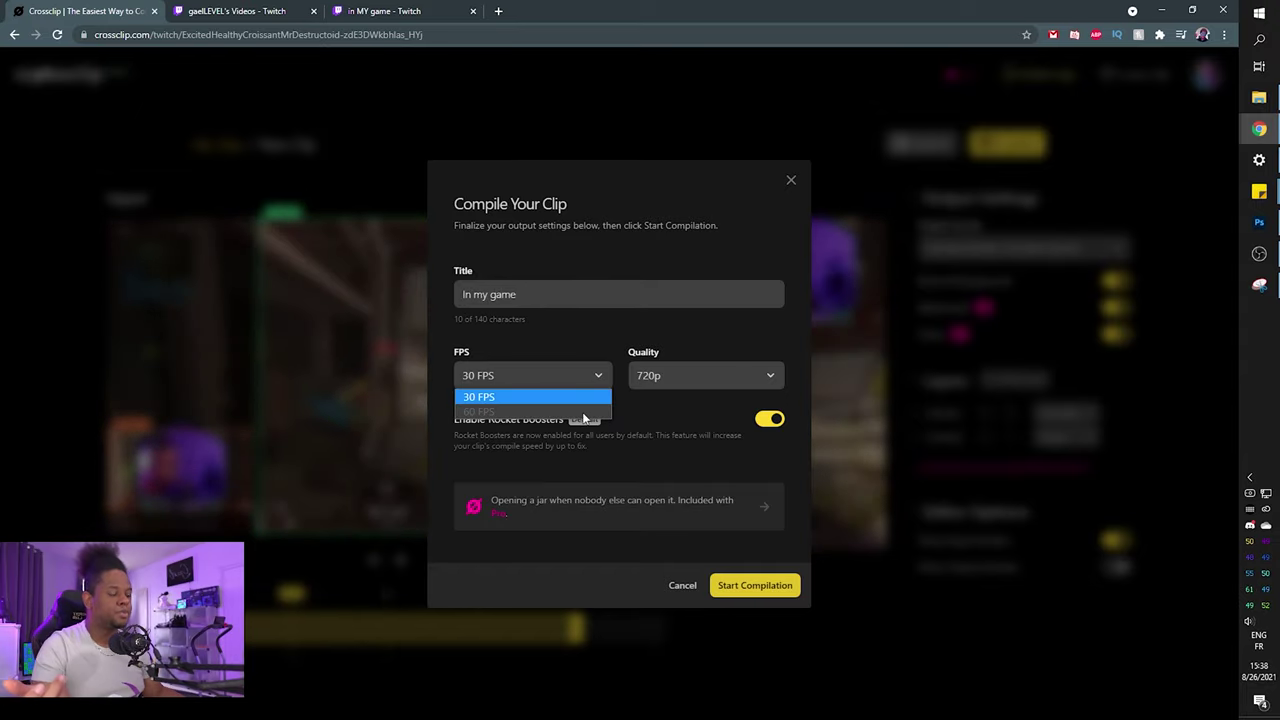
click(766, 377)
click(766, 377)
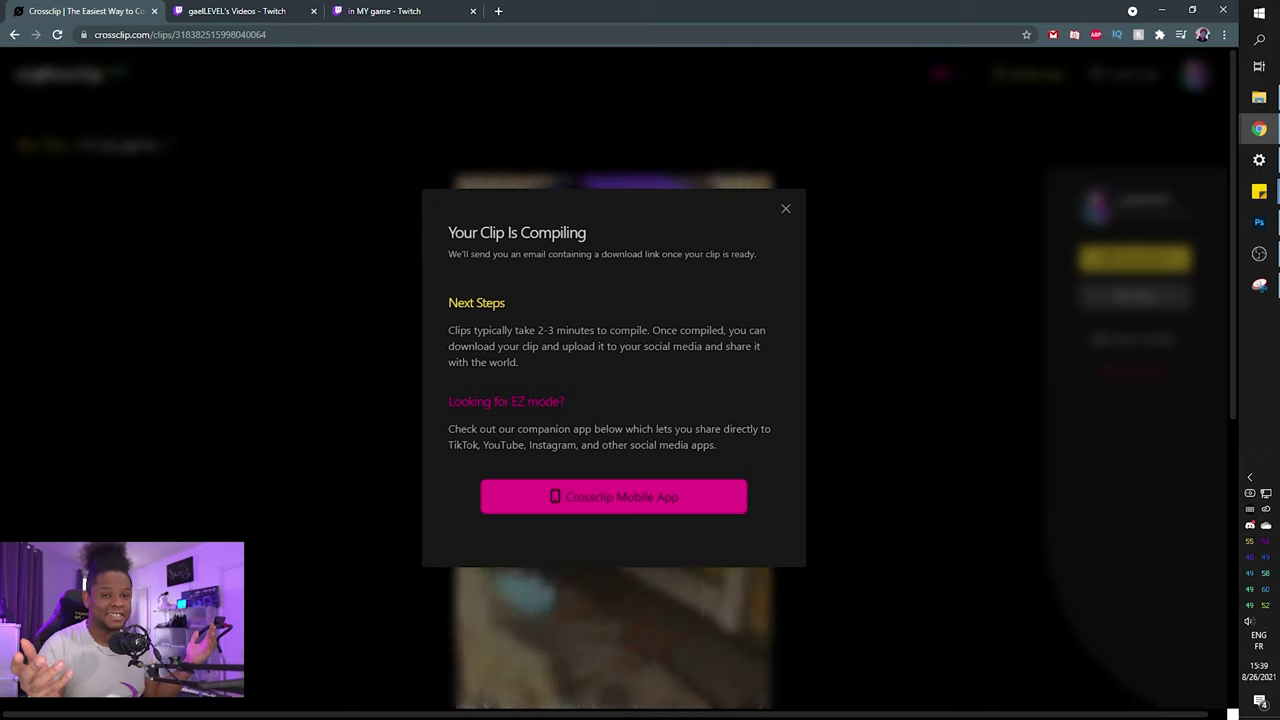
- Dismiss the compiling notice and save the 'In my game' clip as an MP4
click(806, 345)
scroll(806, 349, up, 2)
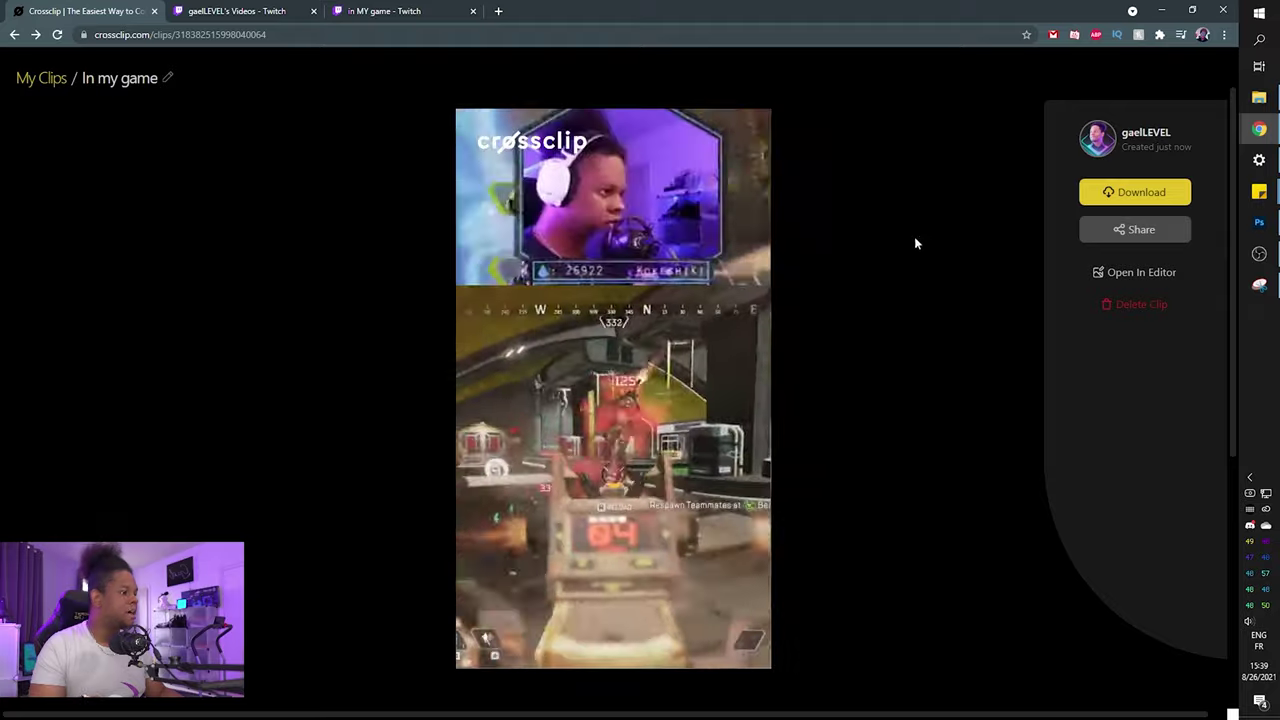
click(1105, 192)
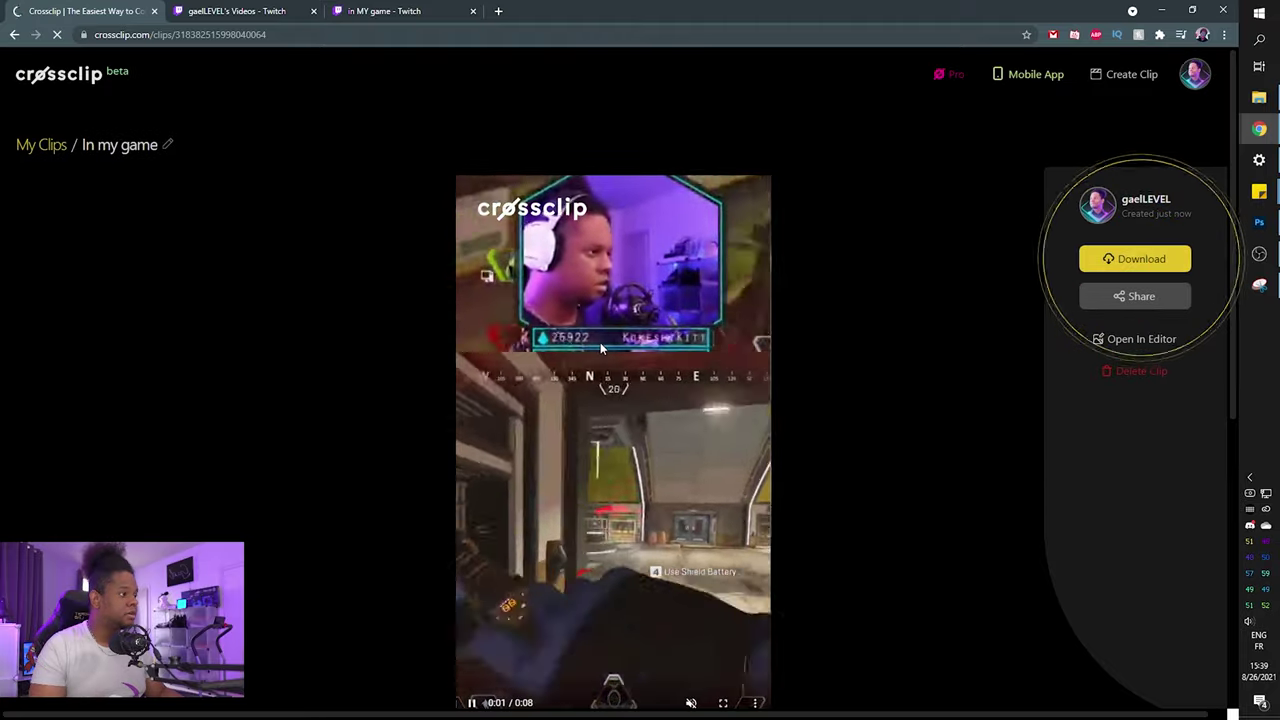
key(Return)
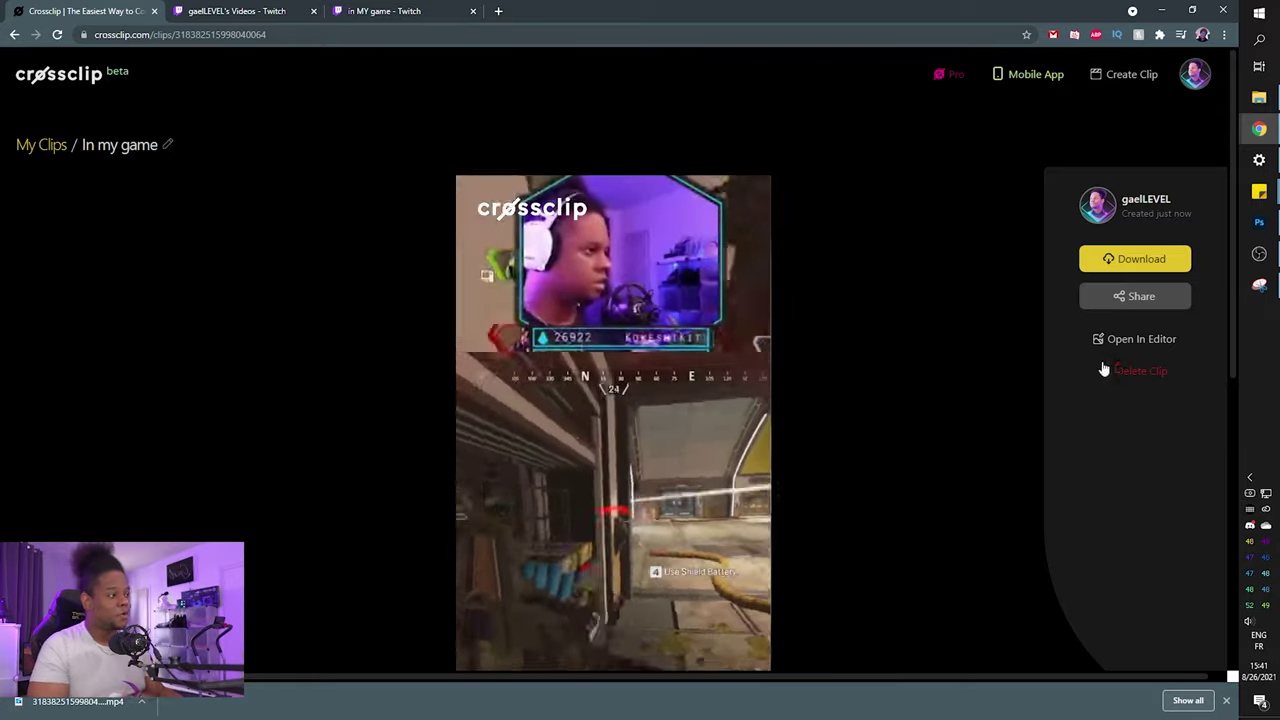
- Reopen the compiled clip in the Crossclip editor so it begins importing again
click(1129, 345)
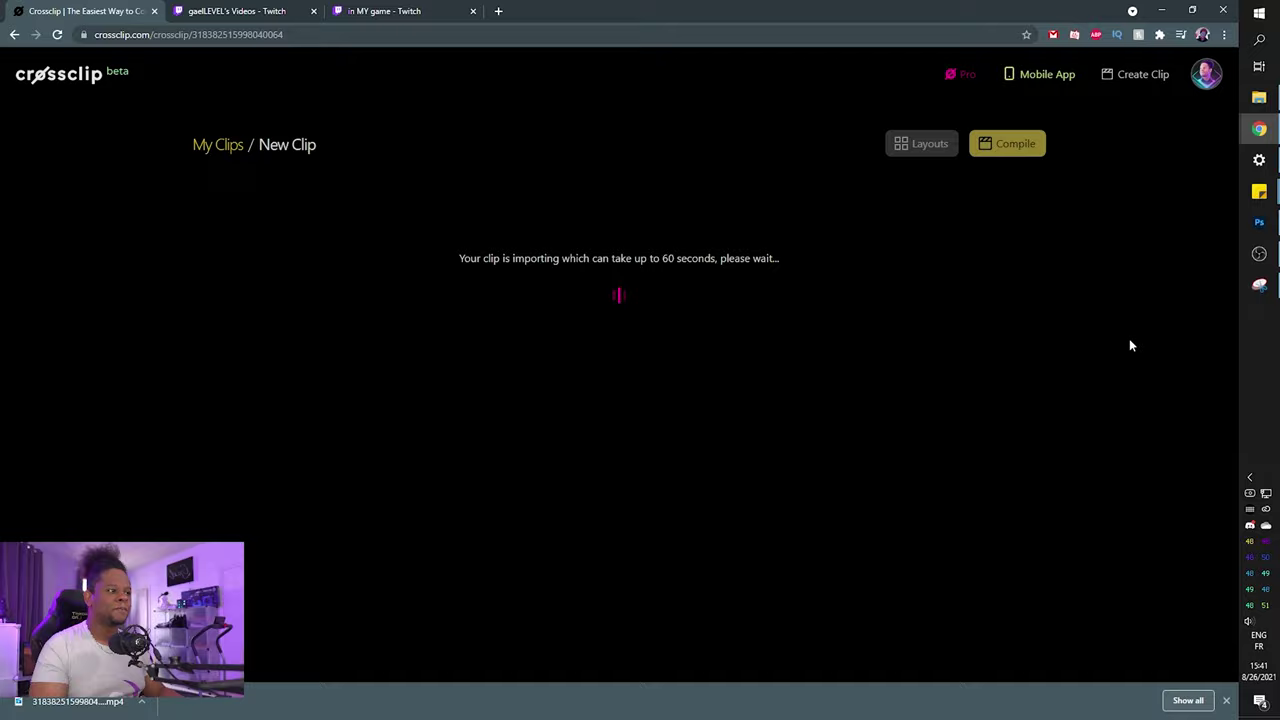